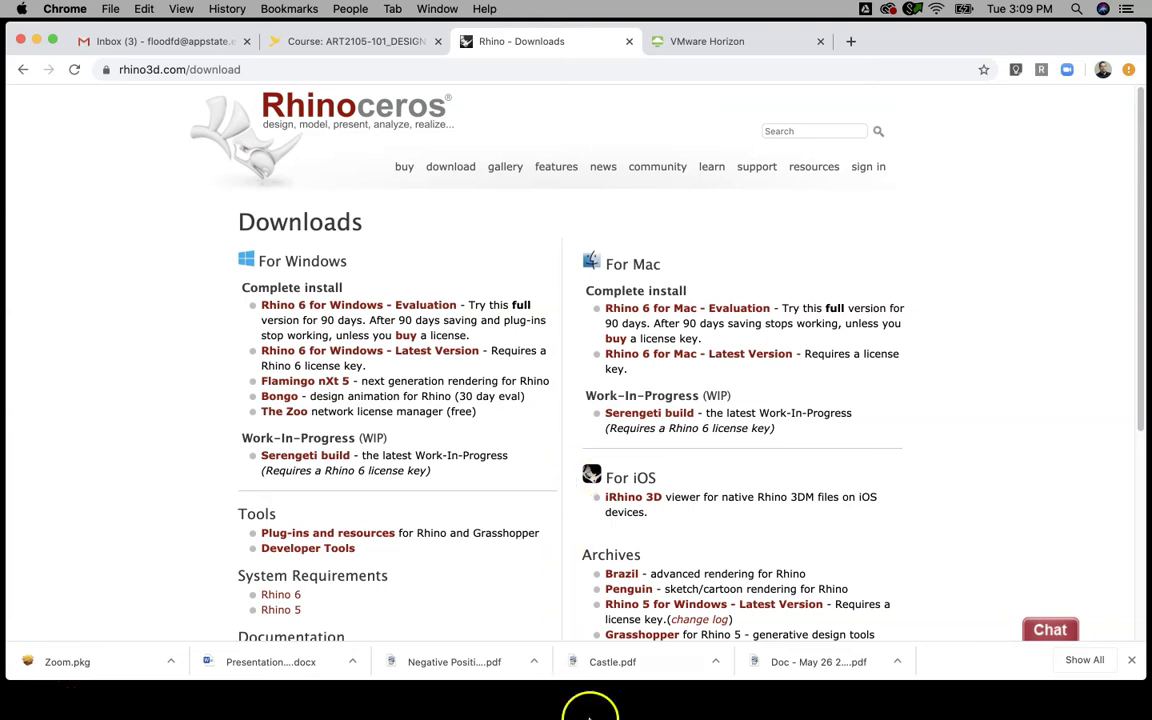
# - Open Finder, then launch Rhino from the Dock to get an empty millimetre model
pyautogui.moveTo(576, 707)
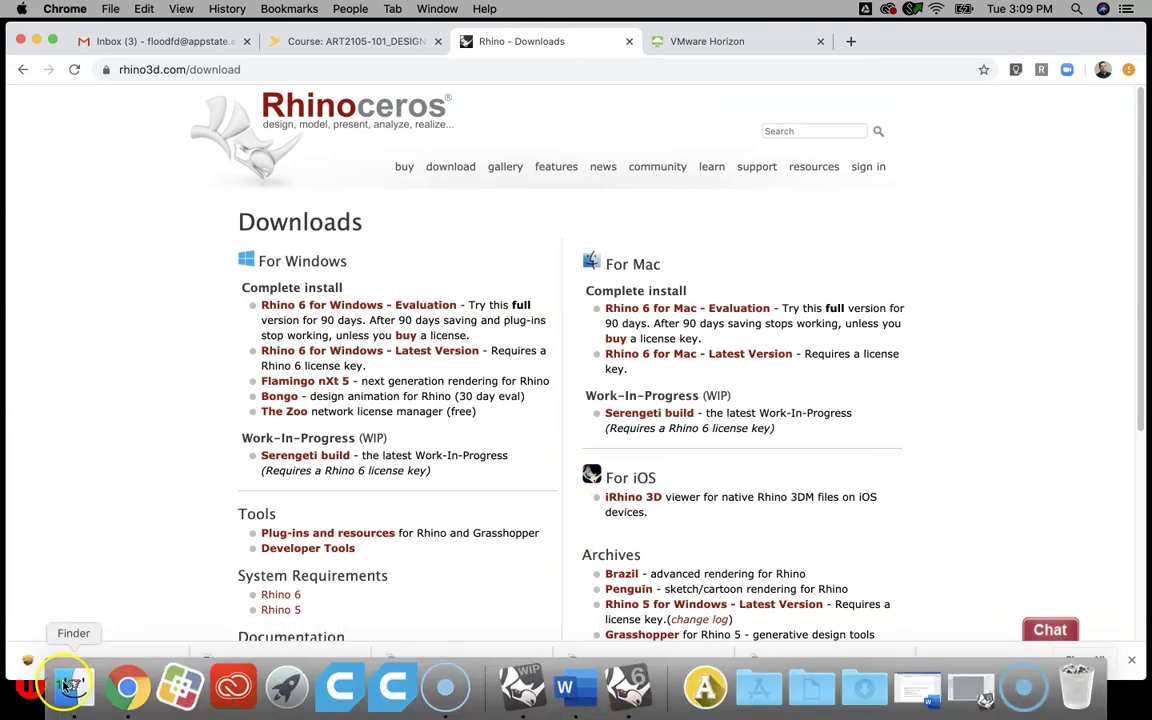
pyautogui.click(72, 687)
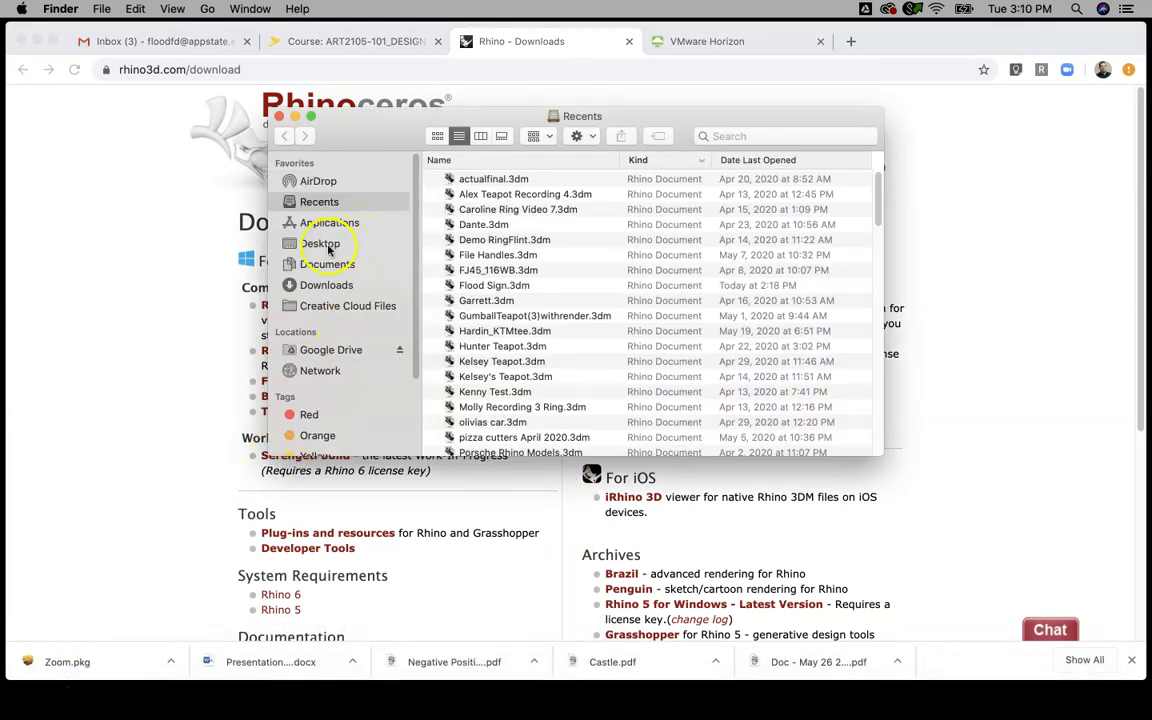
pyautogui.click(528, 705)
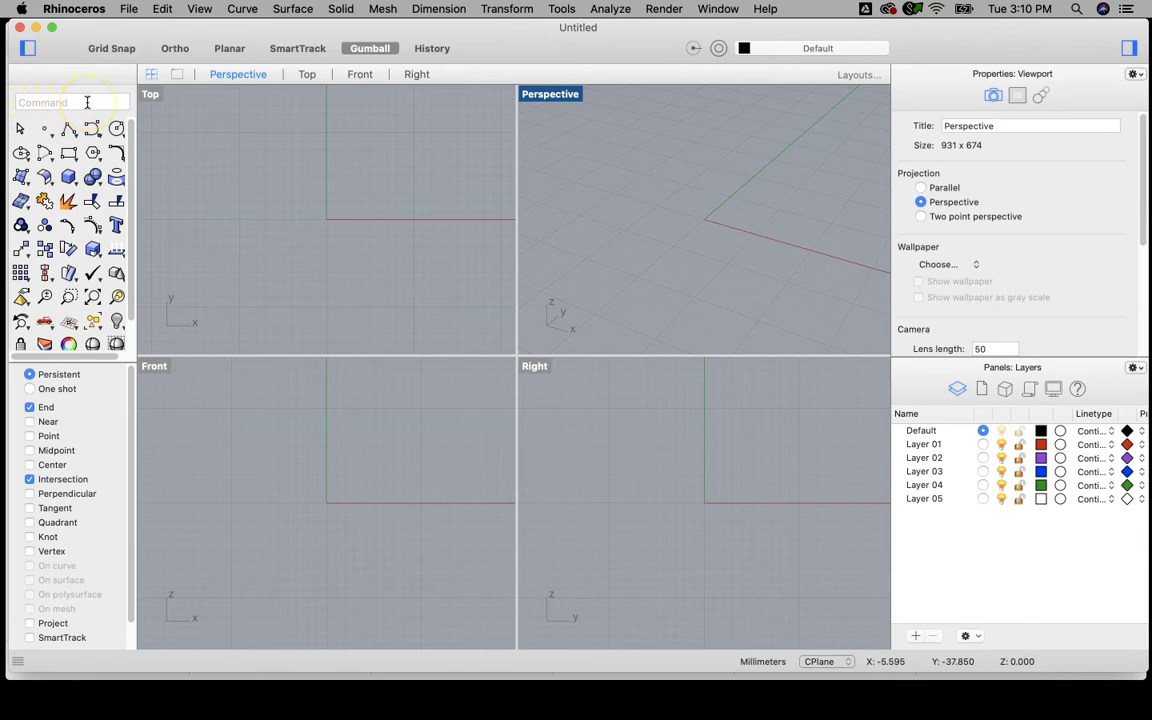
# - Run the Circle command and draw a circle left of the origin in Top view
pyautogui.write('circl')
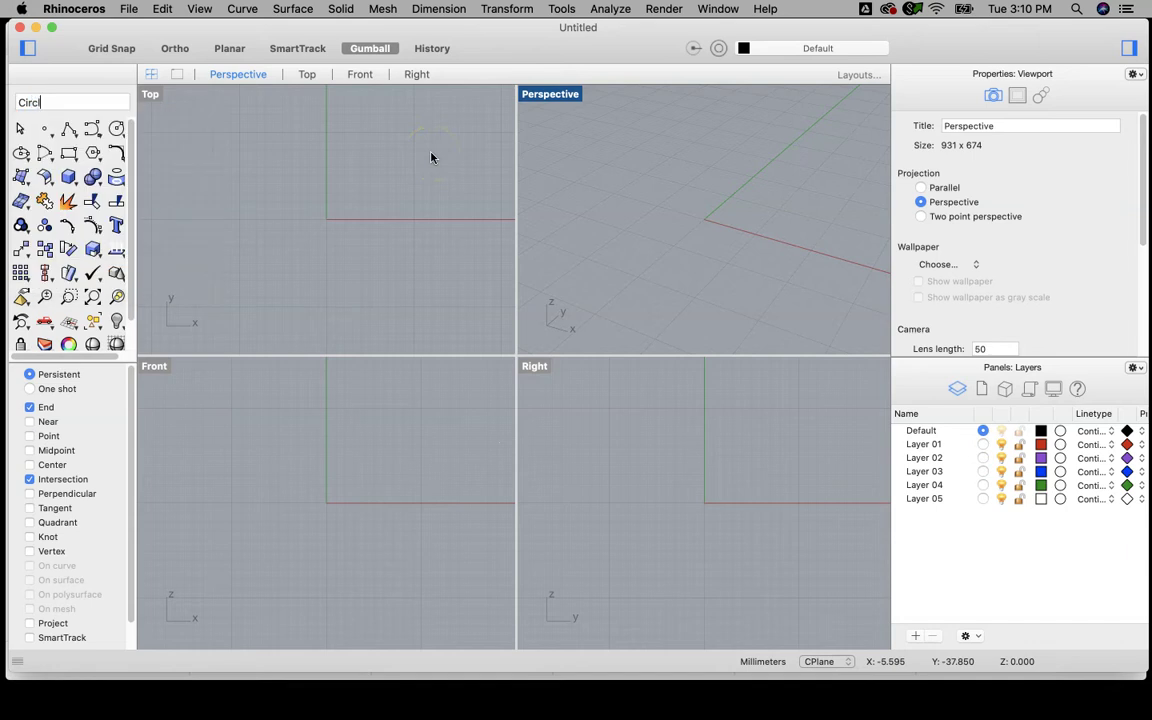
pyautogui.write('e')
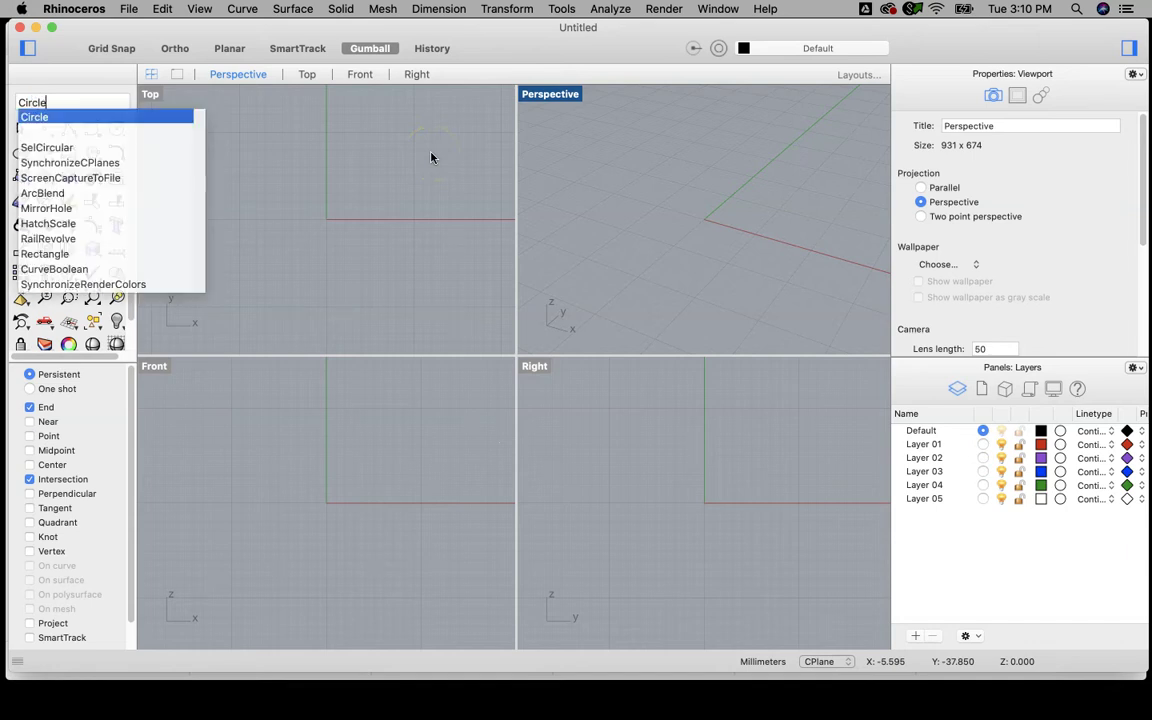
pyautogui.click(431, 157)
pyautogui.press('Return')
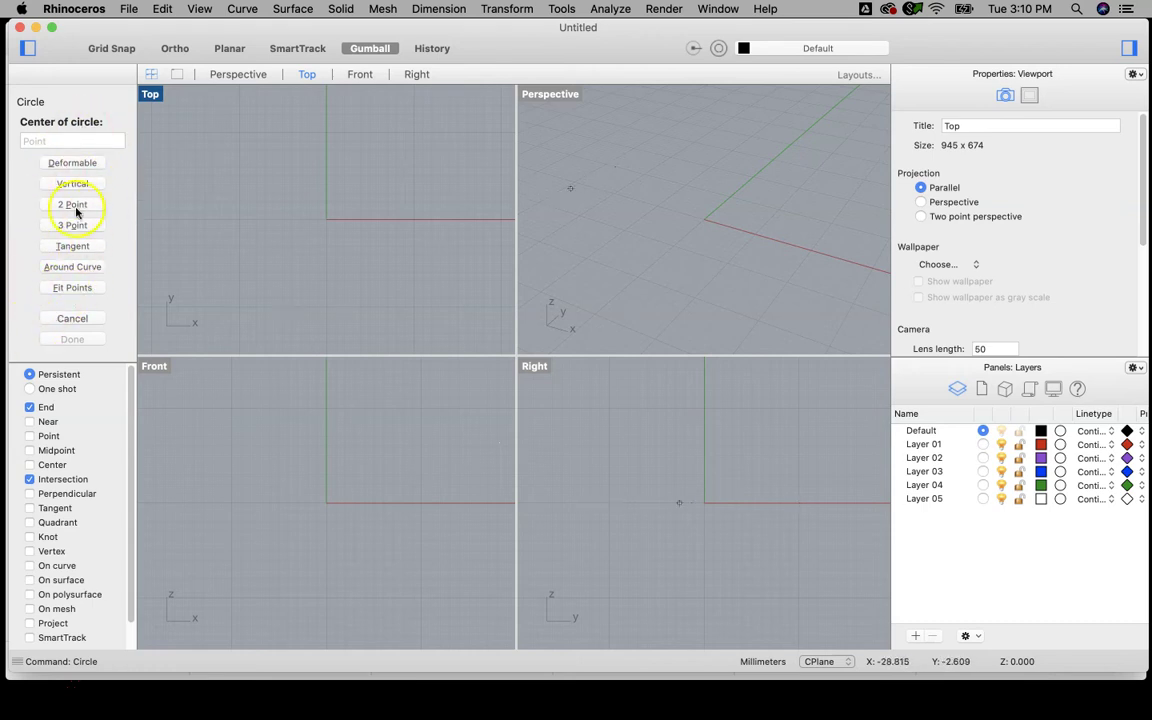
pyautogui.click(281, 179)
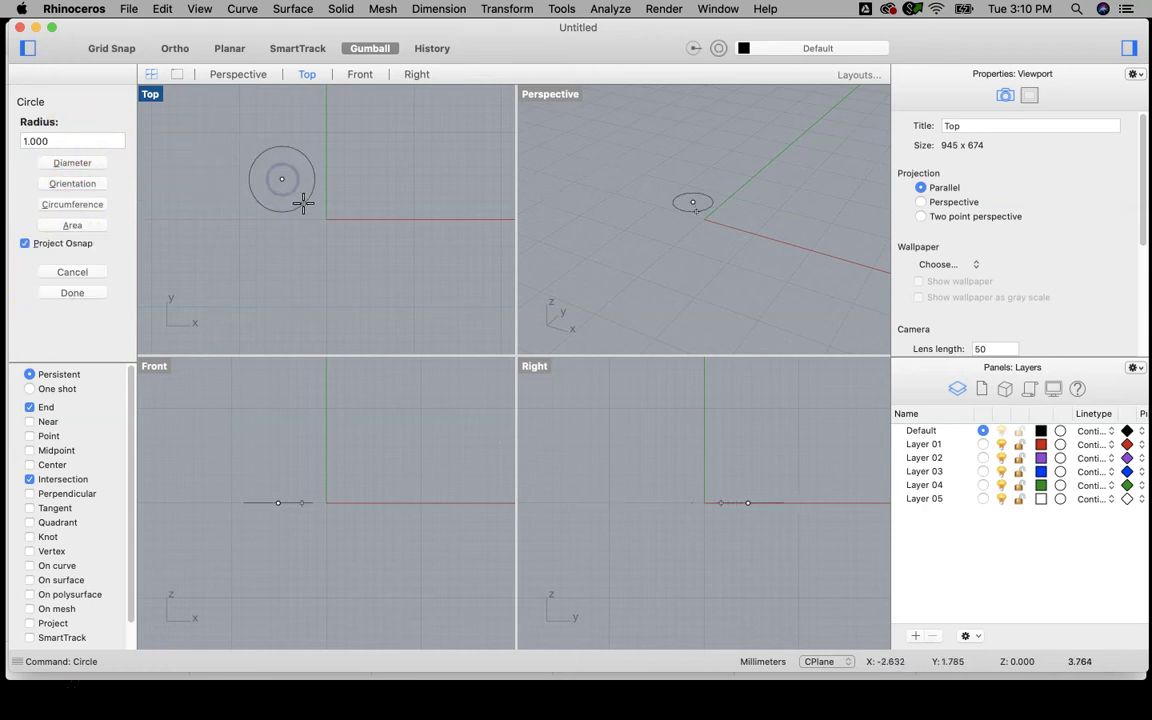
pyautogui.click(310, 209)
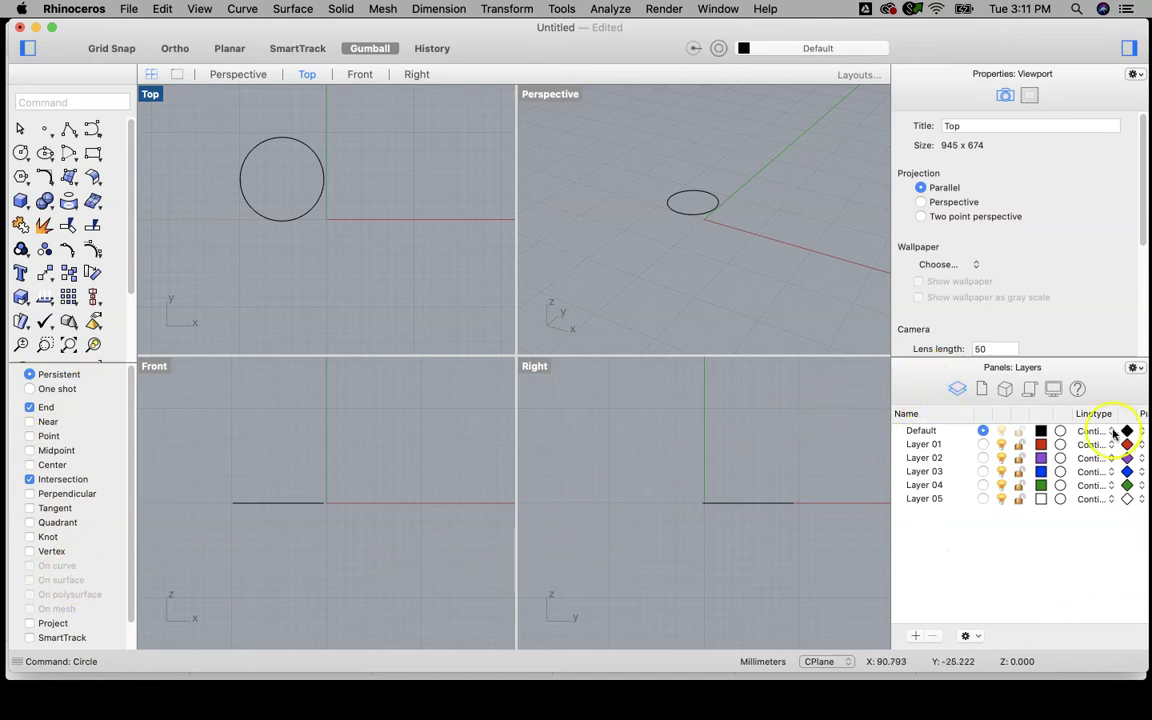
# - Select the circle in Perspective and toggle the left command and tool panel off and on
pyautogui.click(716, 211)
pyautogui.click(716, 211)
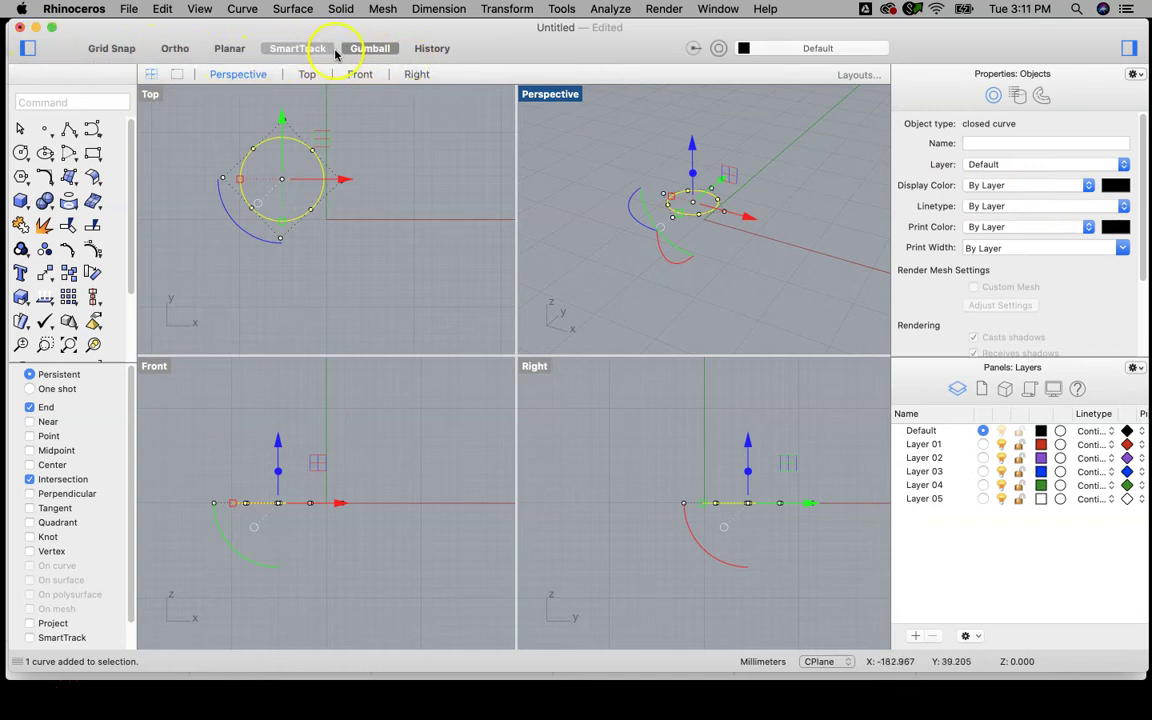
pyautogui.click(29, 50)
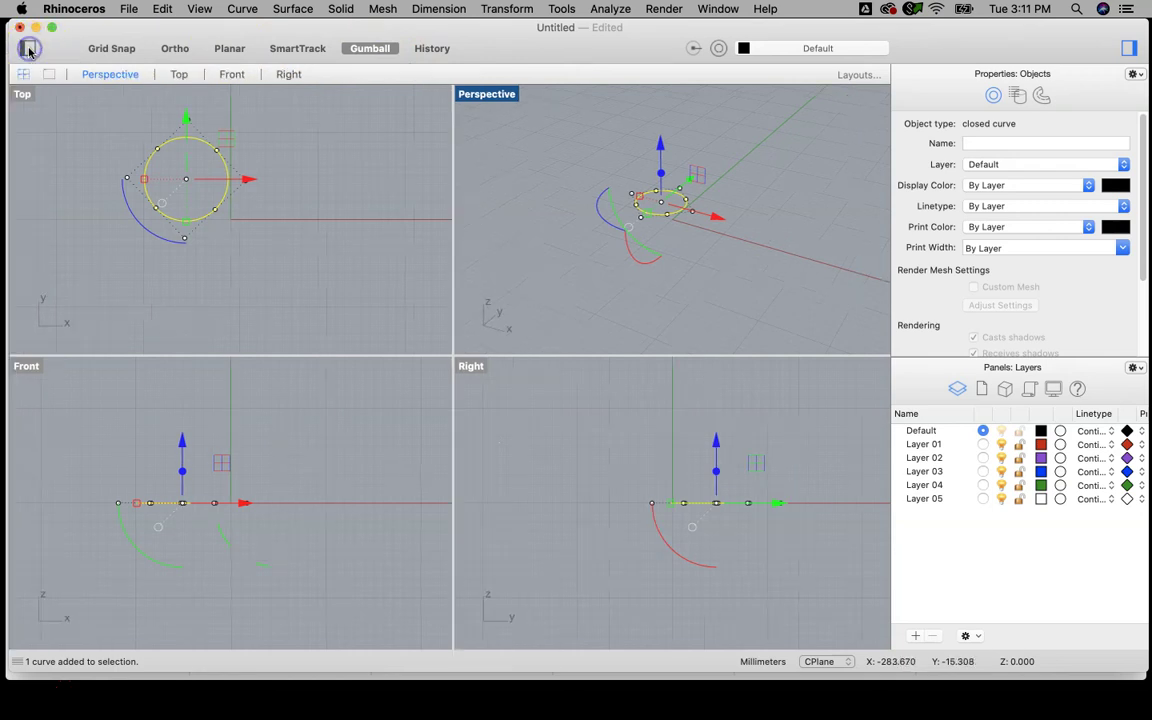
pyautogui.click(29, 50)
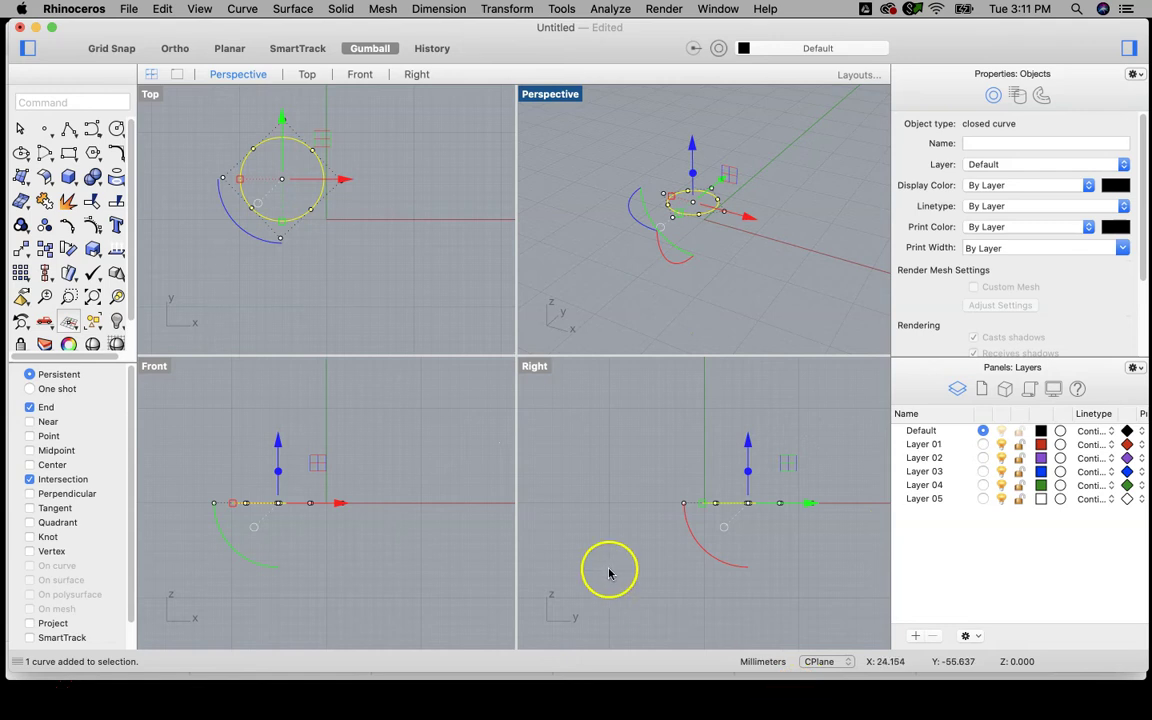
pyautogui.click(553, 696)
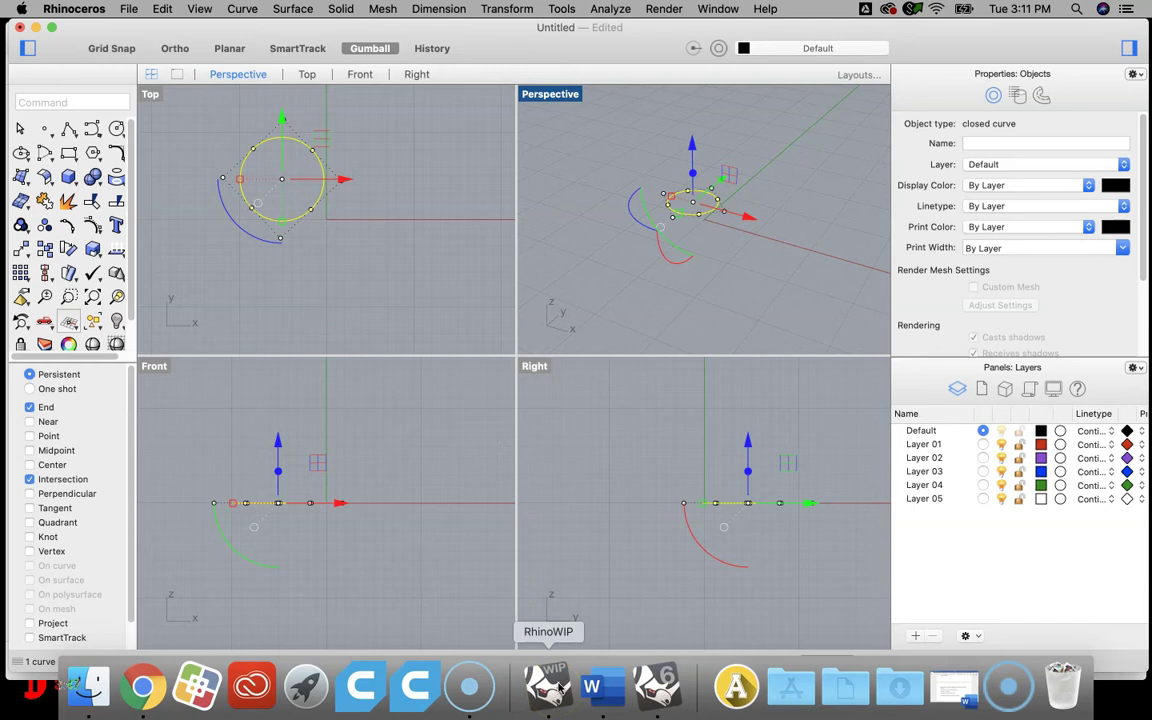
pyautogui.click(550, 690)
pyautogui.click(545, 695)
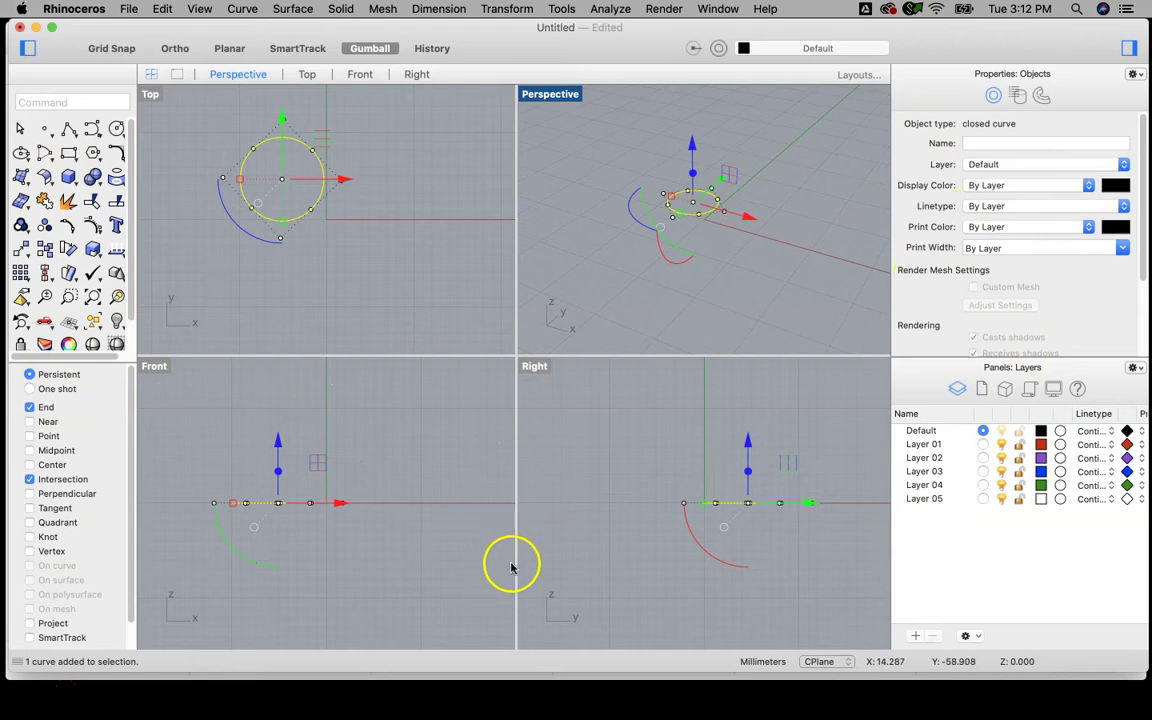
pyautogui.moveTo(590, 705)
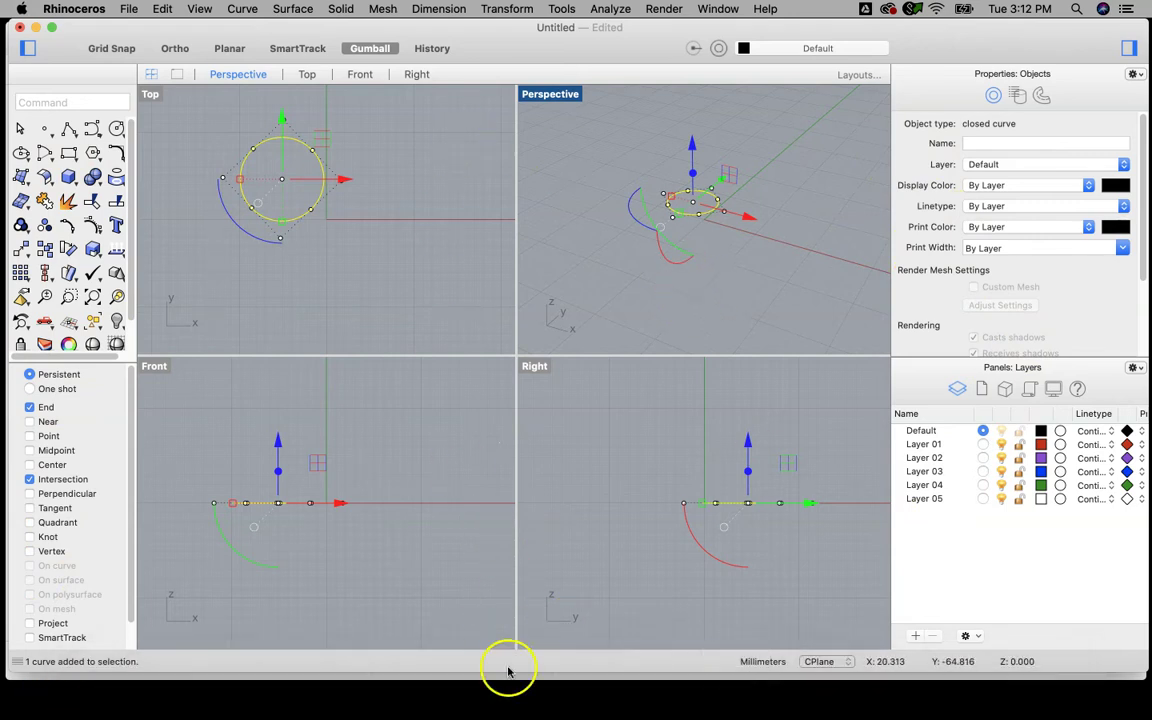
pyautogui.moveTo(512, 714)
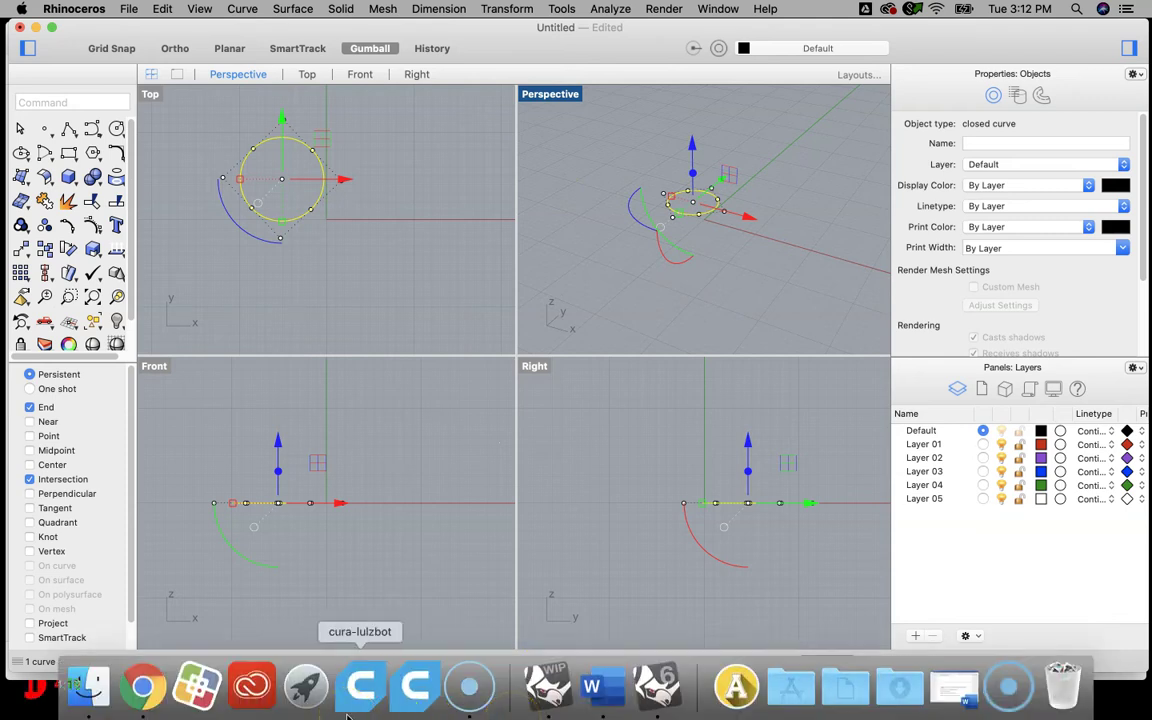
# - Bring Chrome forward and switch to the VMware Horizon tab running Rhino 6 for Windows
pyautogui.click(143, 688)
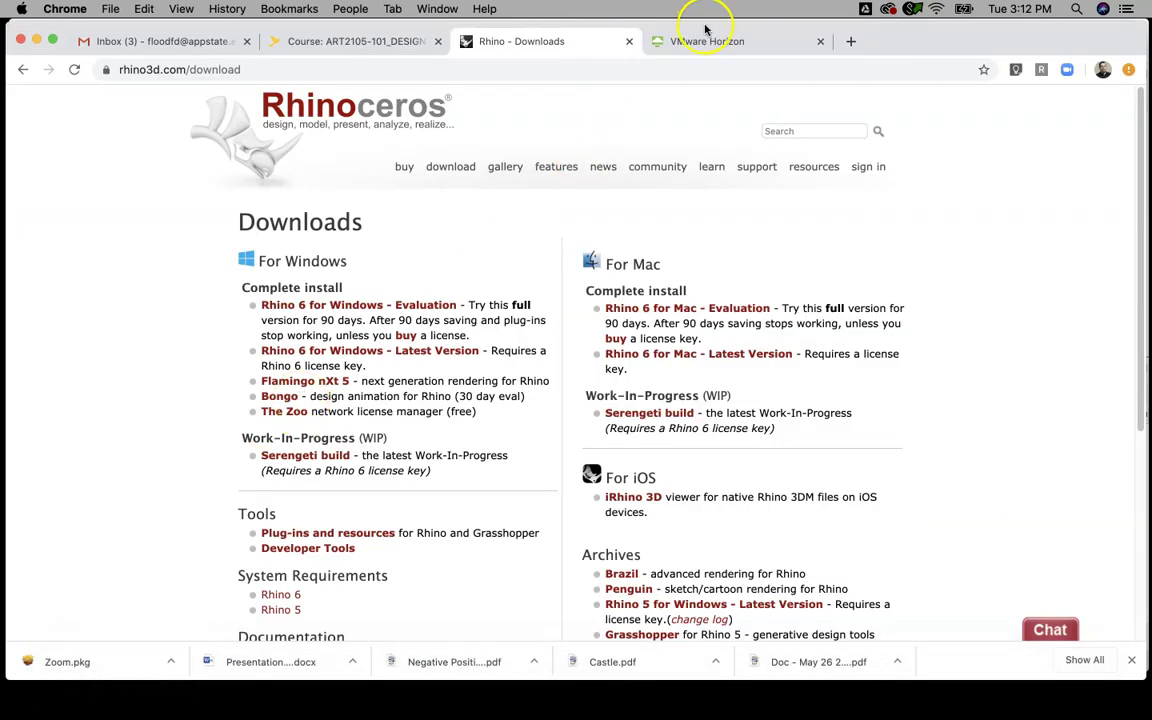
pyautogui.click(718, 40)
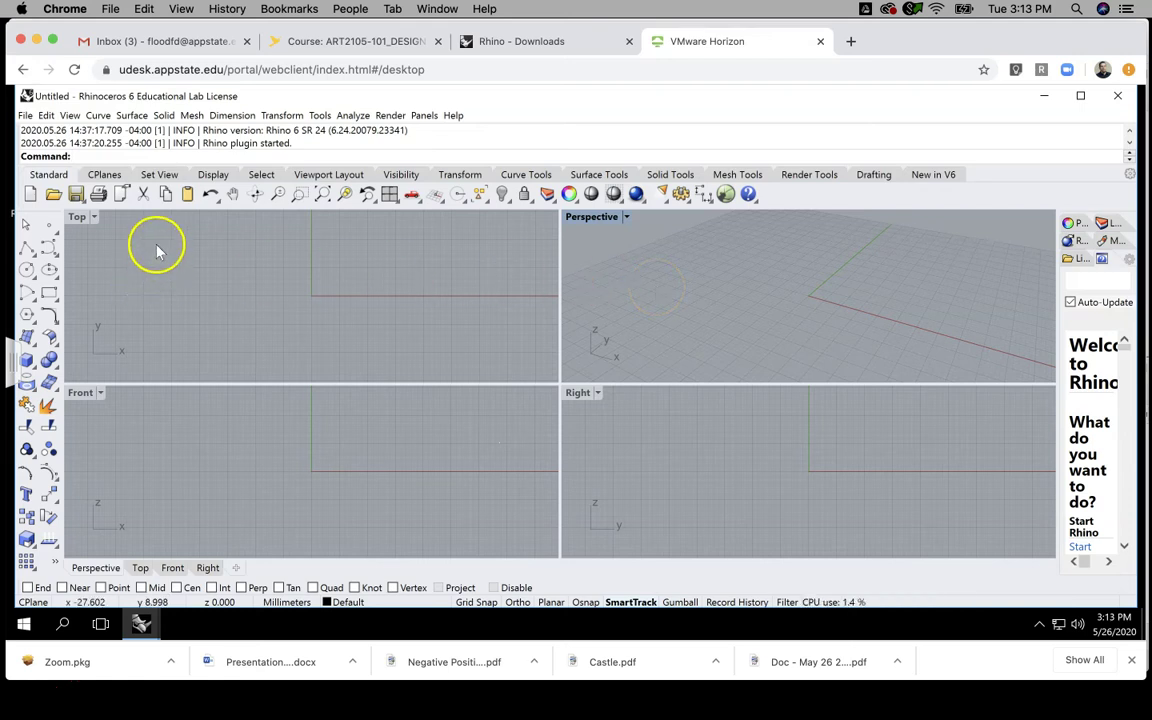
# - Start Circle from the recent-commands list and draw a circle centred on the origin in Top
pyautogui.rightClick(80, 160)
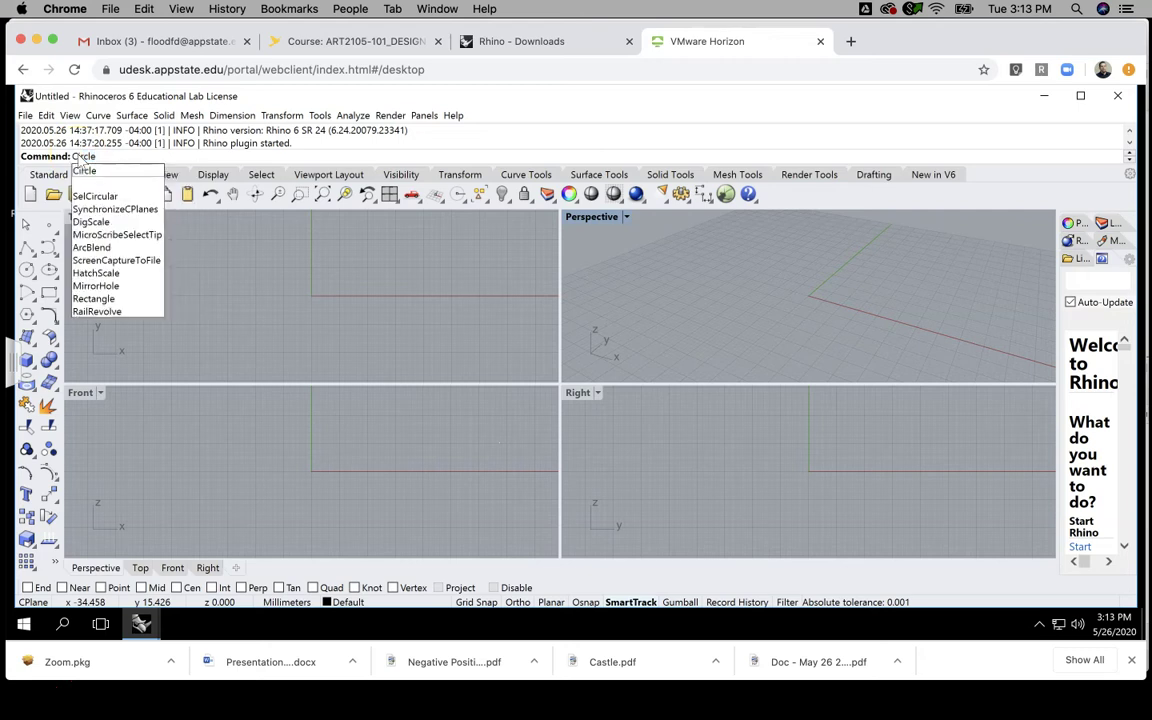
pyautogui.click(100, 170)
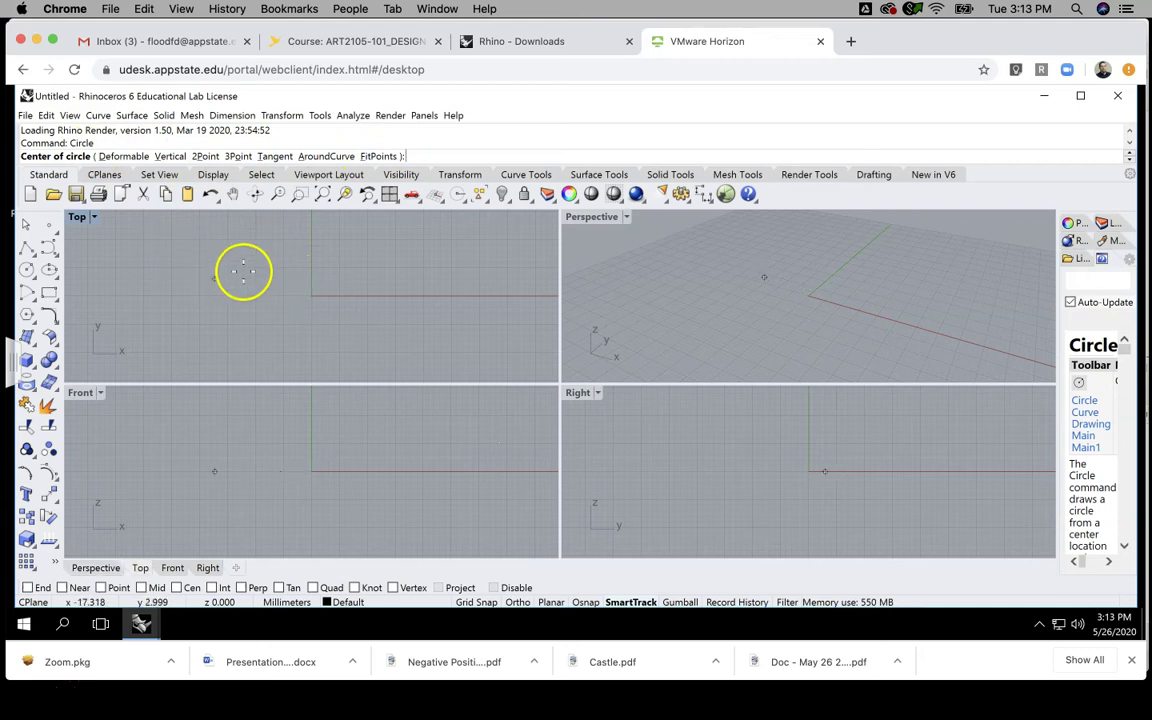
pyautogui.click(309, 284)
pyautogui.click(352, 313)
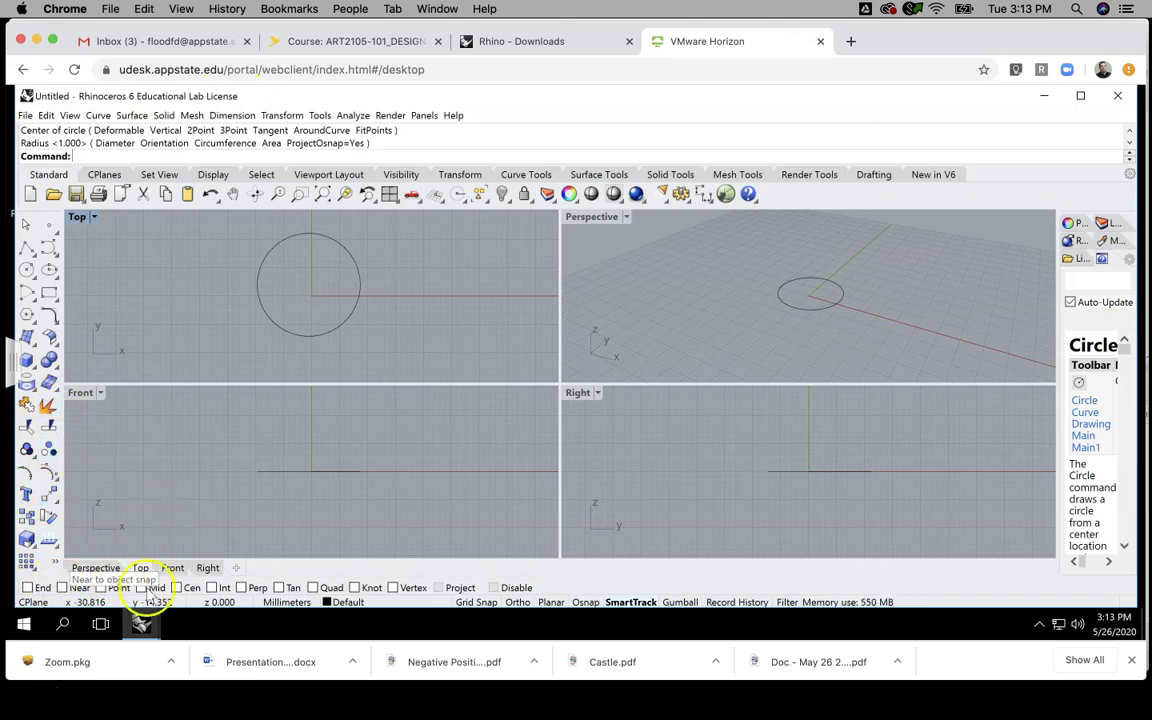
# - Enable the End object snap and make the Perspective viewport active
pyautogui.click(28, 588)
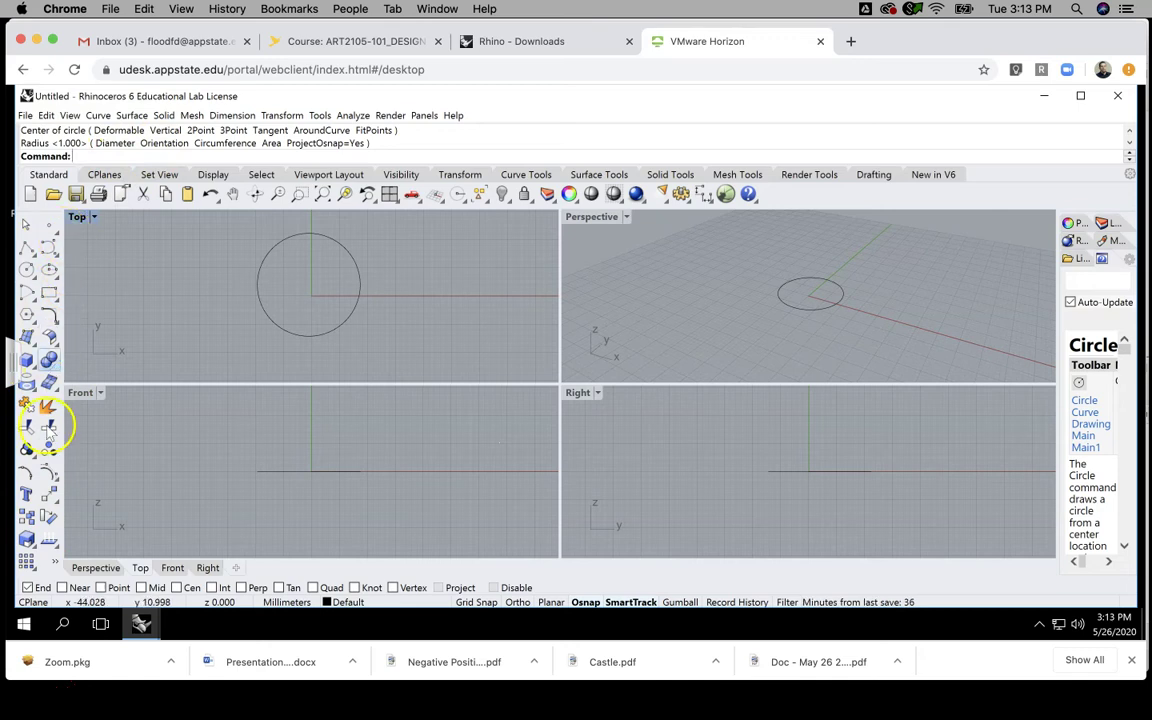
pyautogui.click(1046, 379)
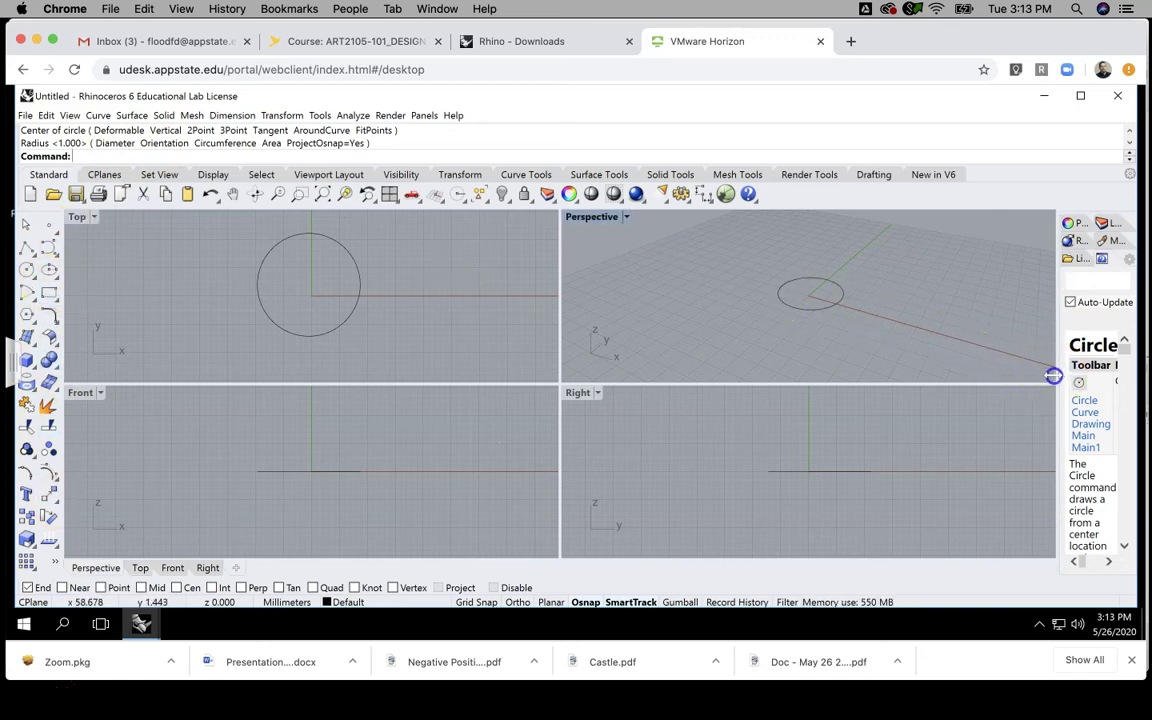
pyautogui.click(959, 375)
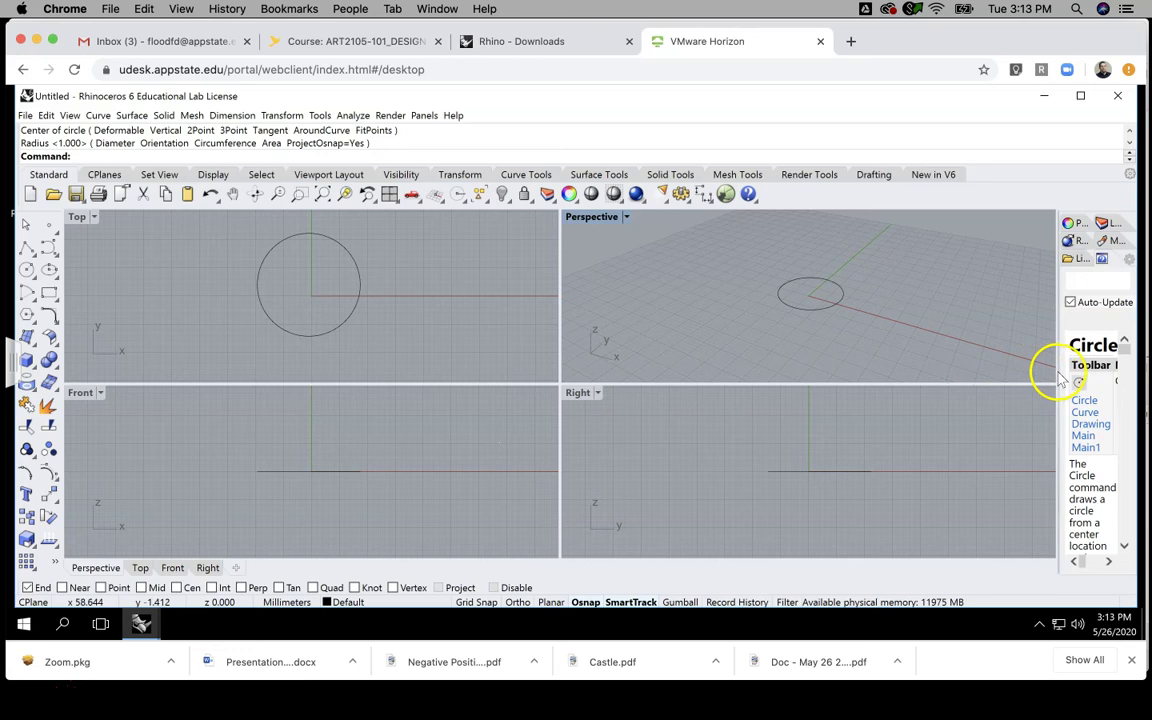
# - Widen the side panel and switch between Layers and Properties to show Perspective viewport properties
pyautogui.moveTo(1060, 378); pyautogui.dragTo(826, 369)
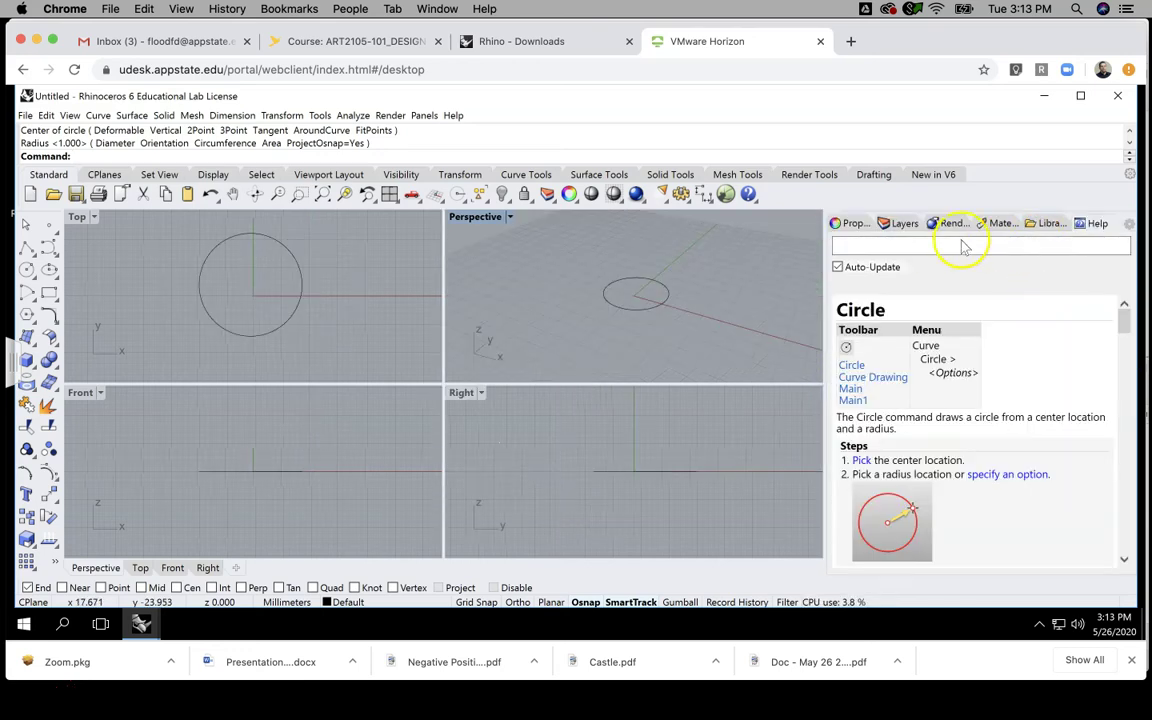
pyautogui.click(849, 223)
pyautogui.click(903, 223)
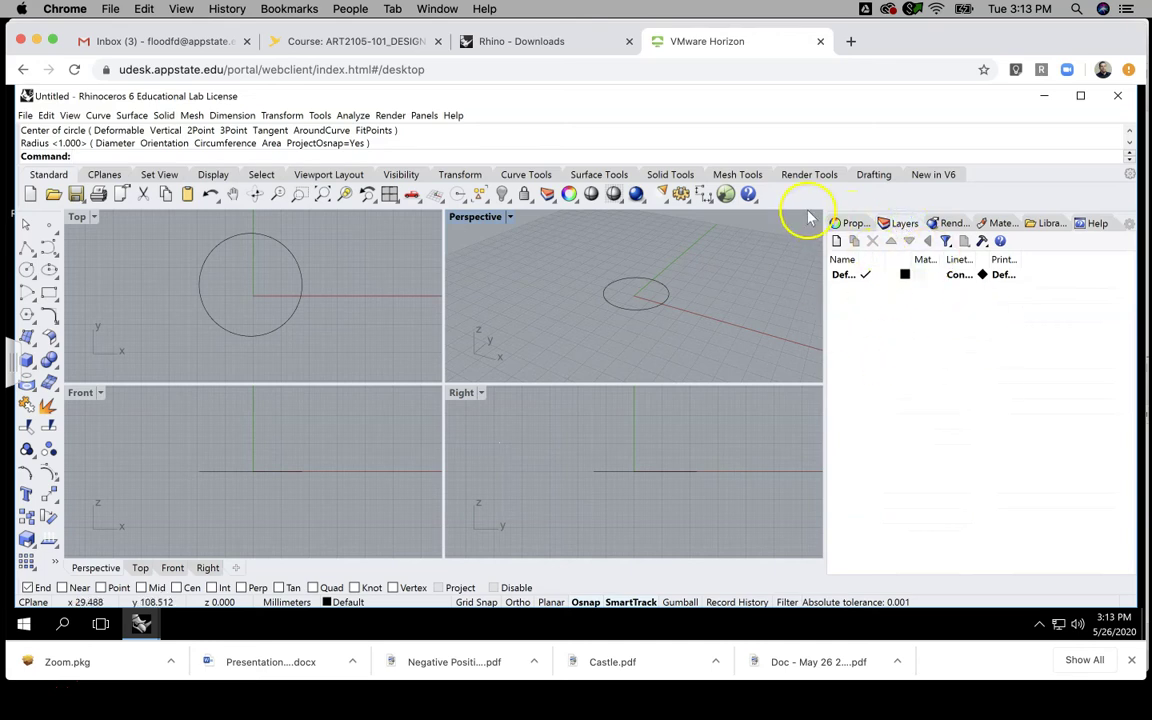
pyautogui.click(858, 224)
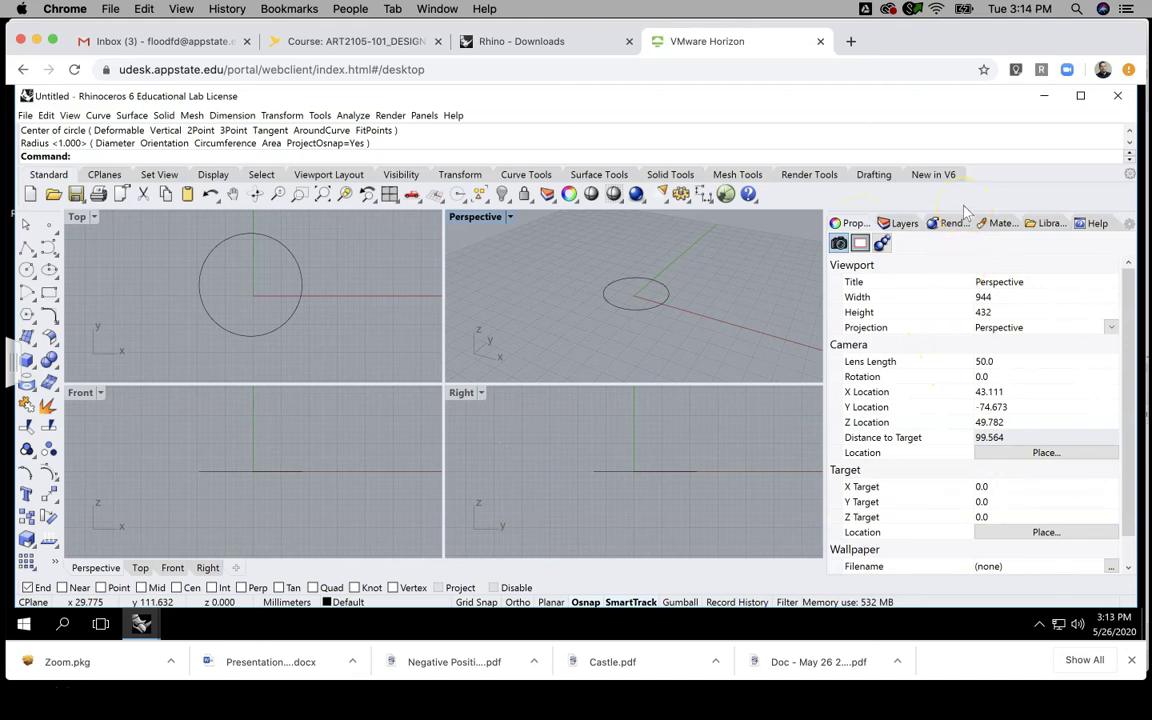
pyautogui.click(963, 285)
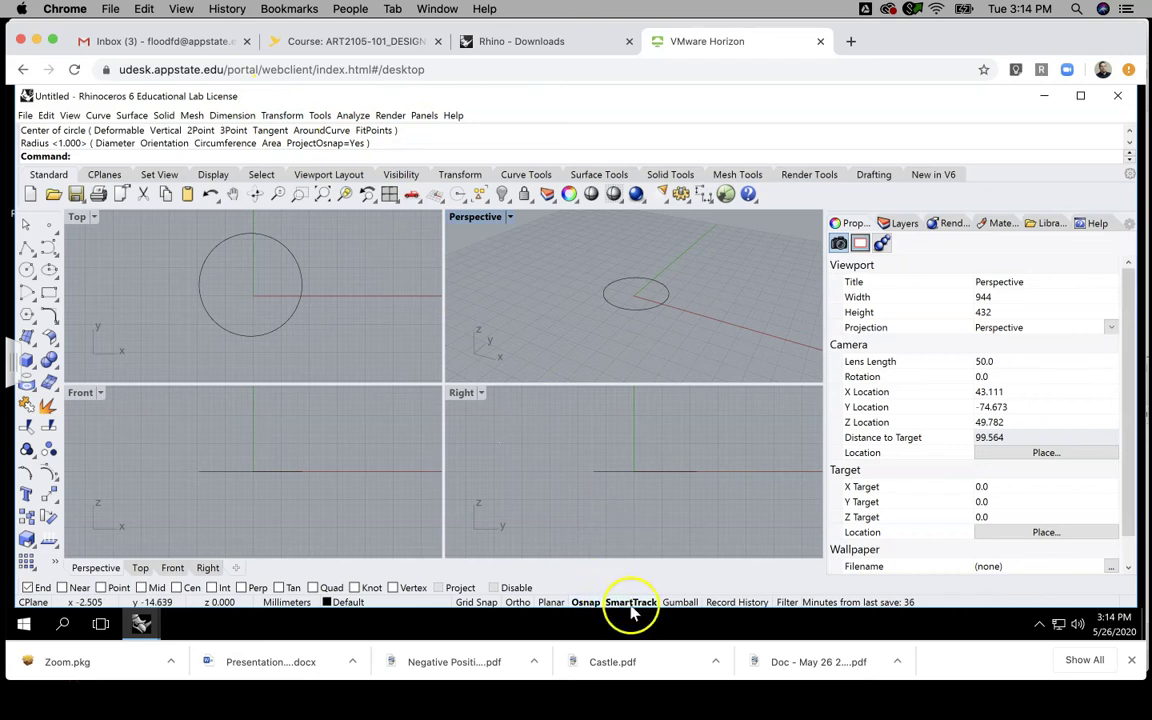
pyautogui.click(24, 116)
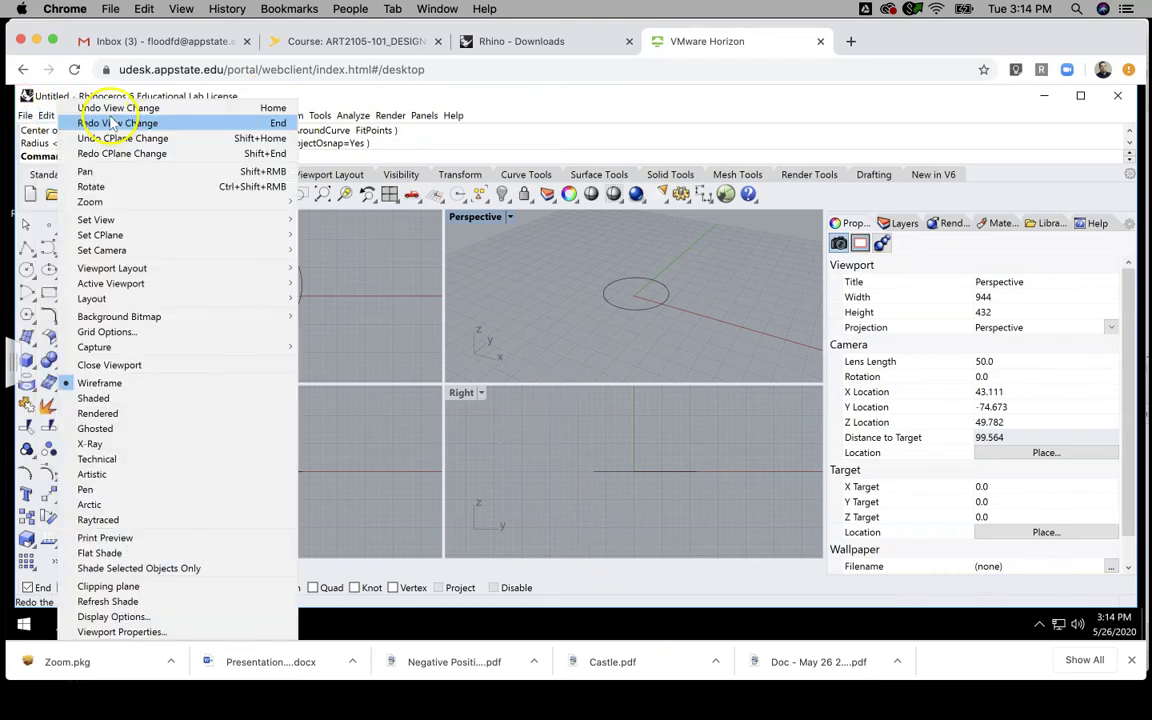
pyautogui.click(42, 117)
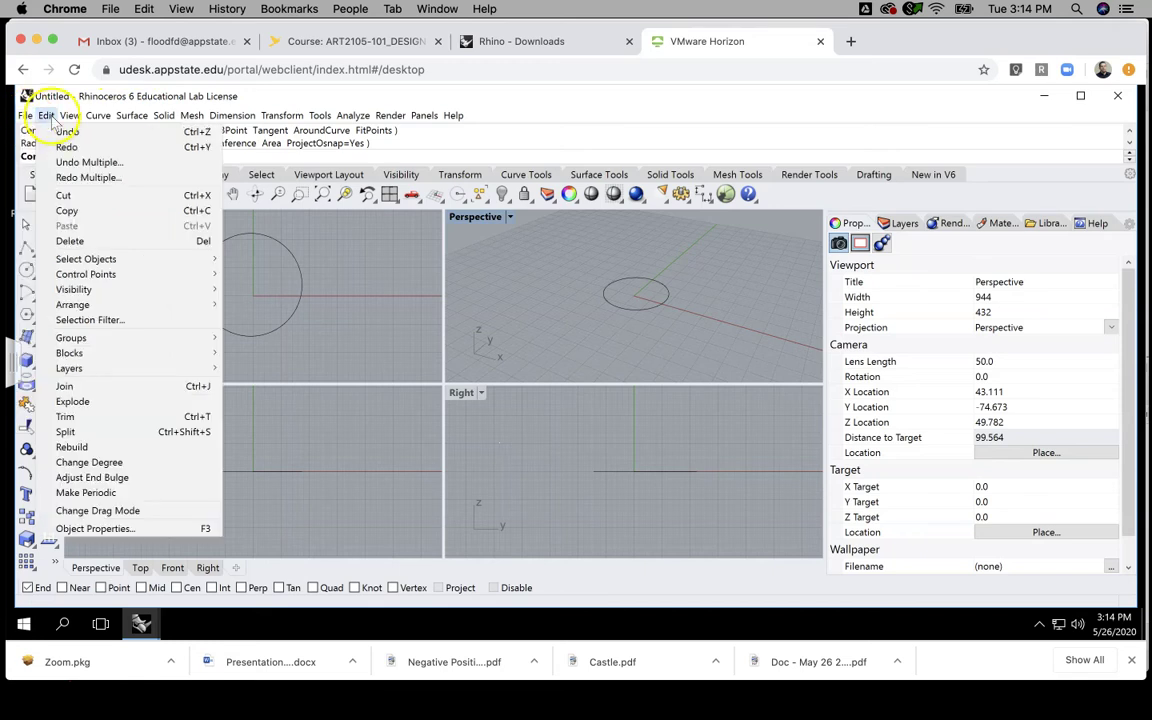
pyautogui.moveTo(72, 117)
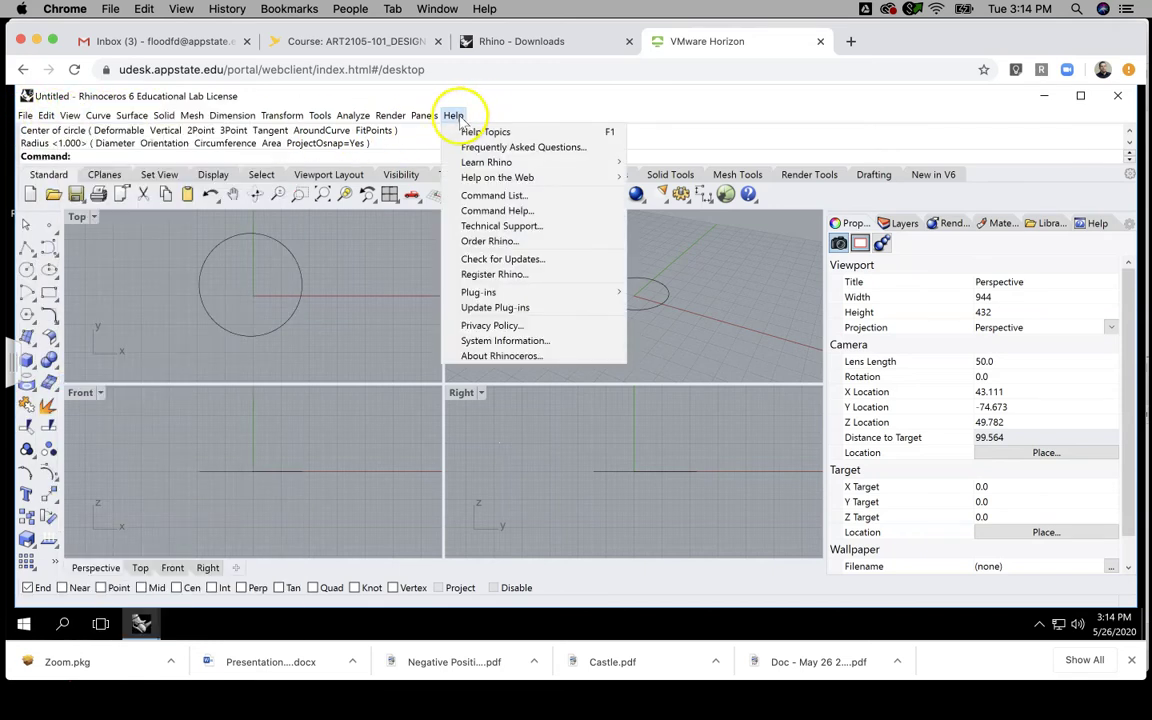
pyautogui.moveTo(356, 116)
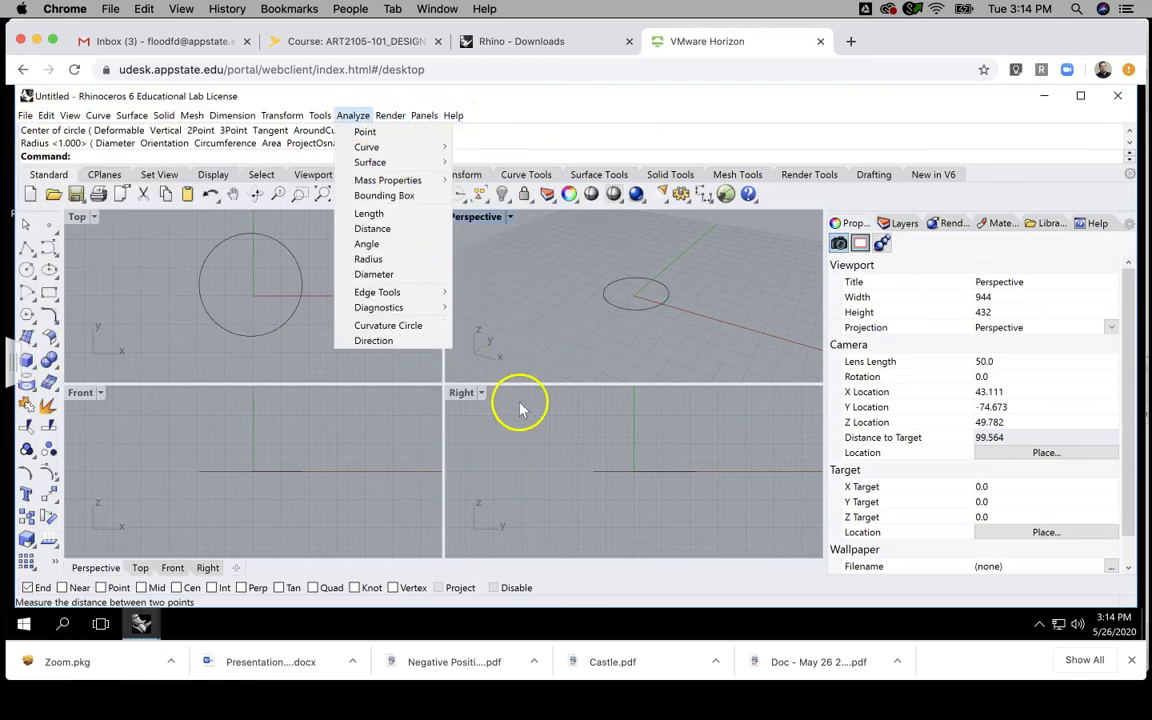
pyautogui.rightClick(57, 100)
pyautogui.moveTo(150, 268)
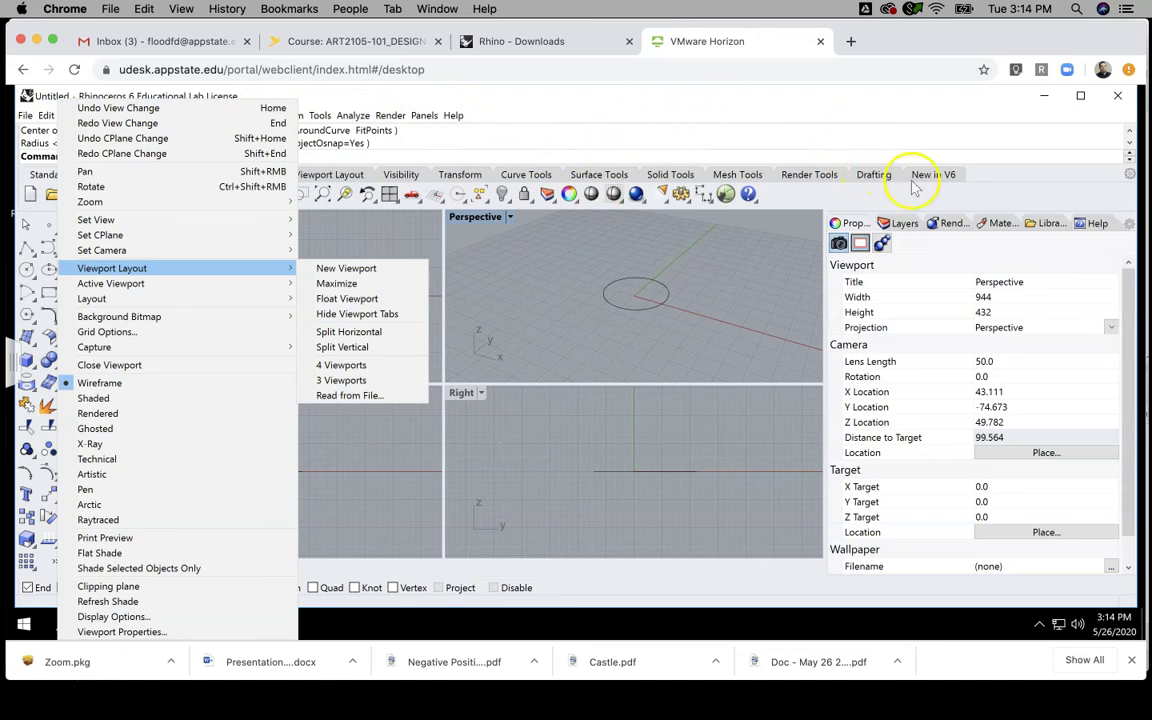
pyautogui.click(983, 183)
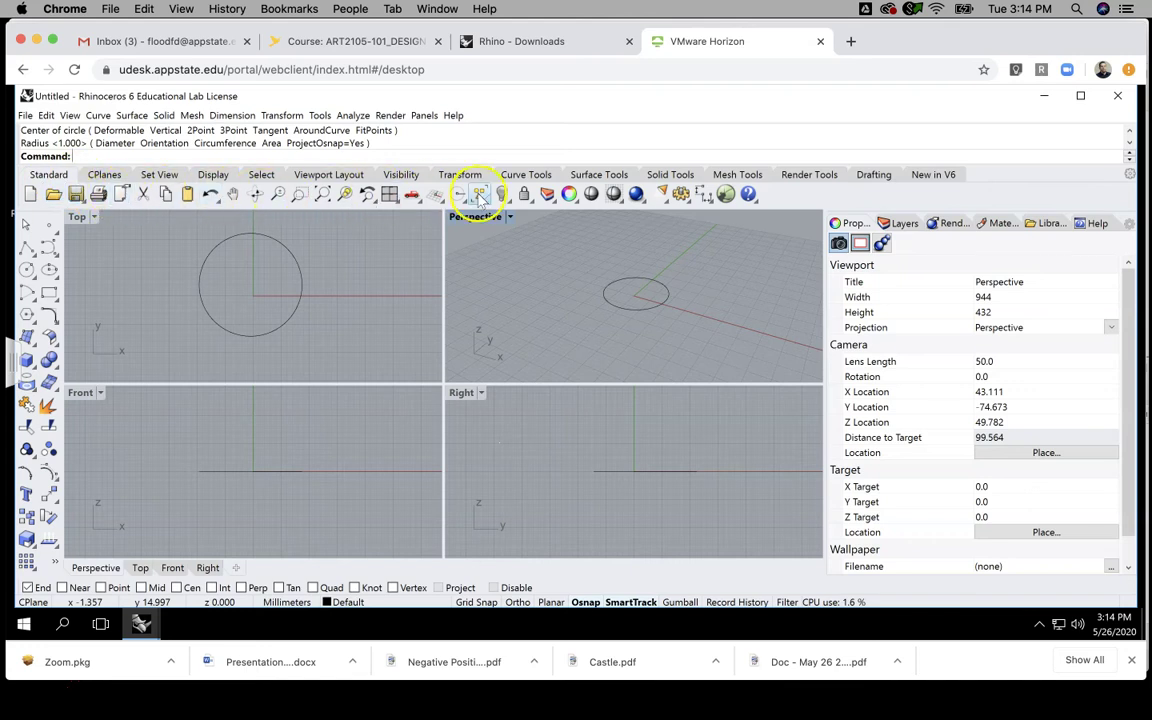
# - Browse the CPlanes, Set View, Display and Select tool tabs, ending on Viewport Layout
pyautogui.click(106, 176)
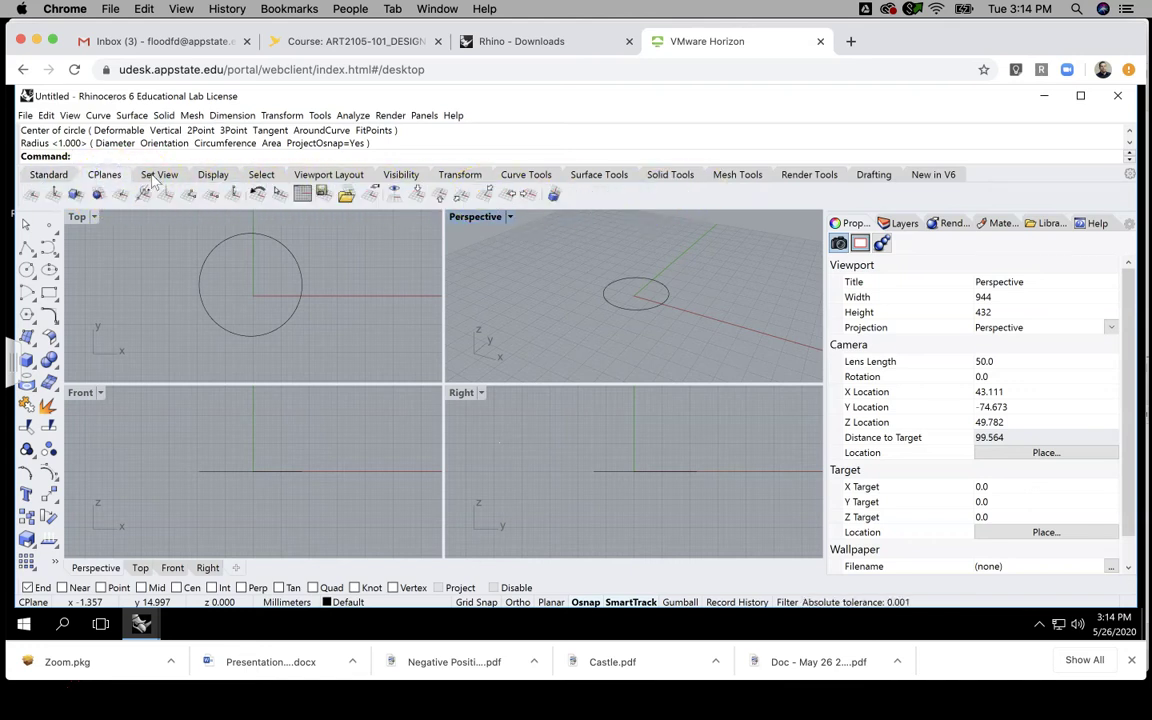
pyautogui.click(155, 176)
pyautogui.click(214, 176)
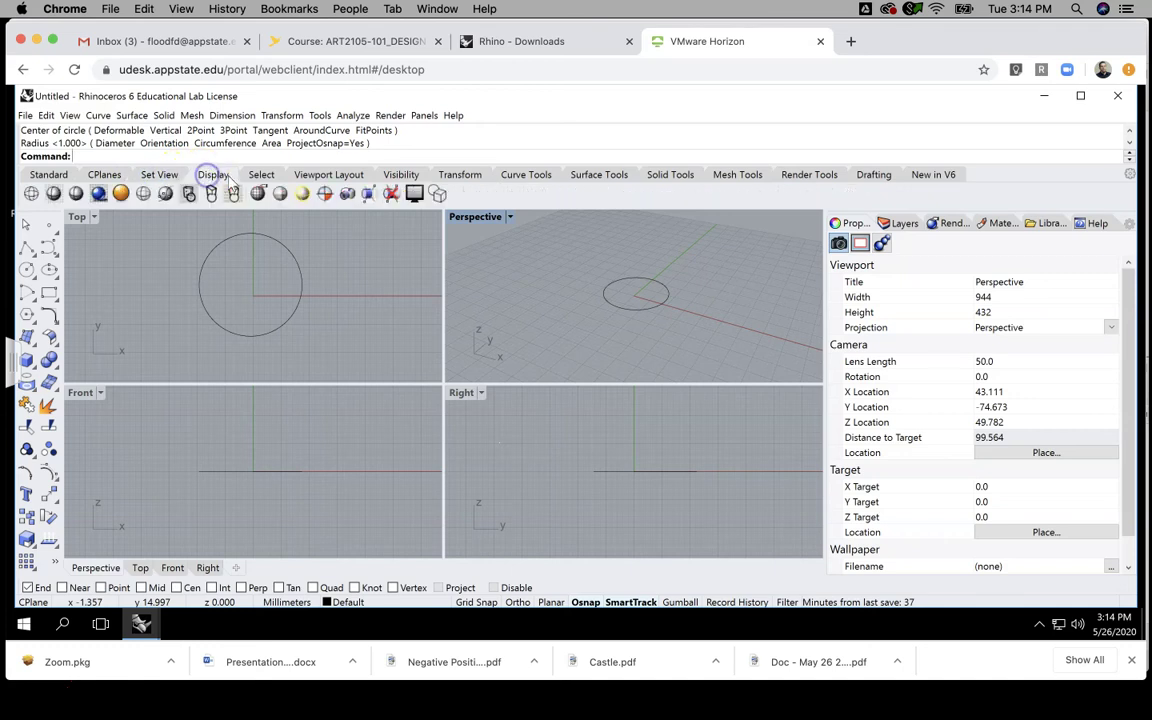
pyautogui.click(259, 175)
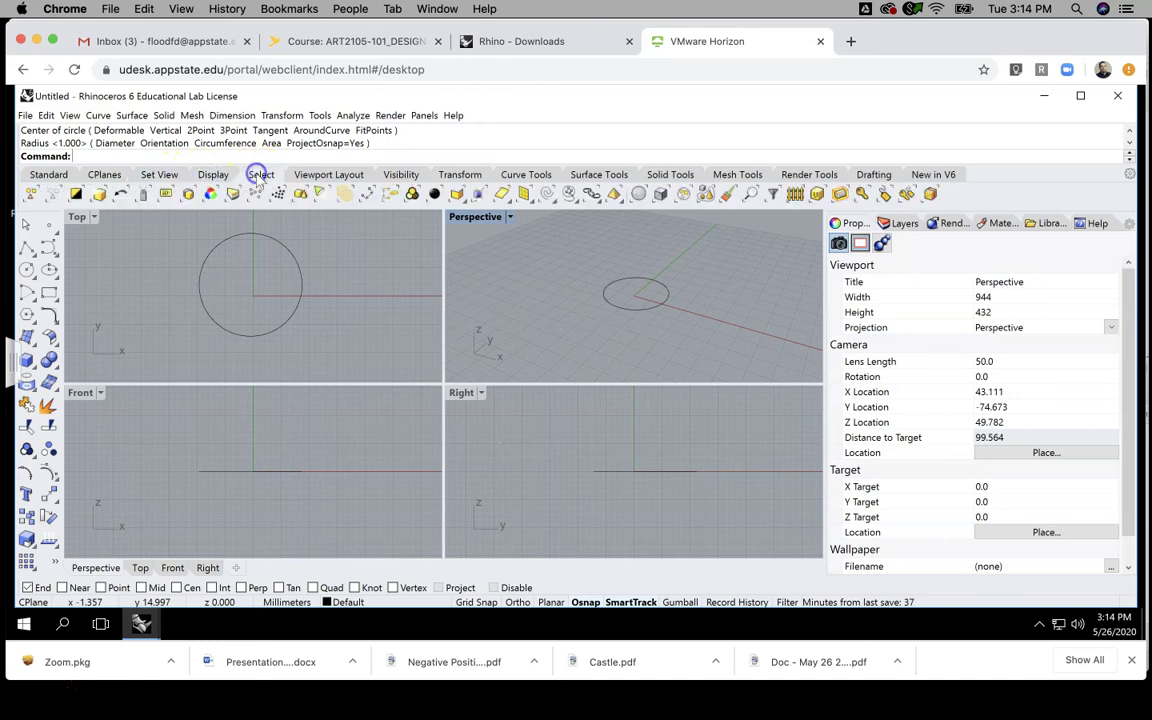
pyautogui.click(322, 176)
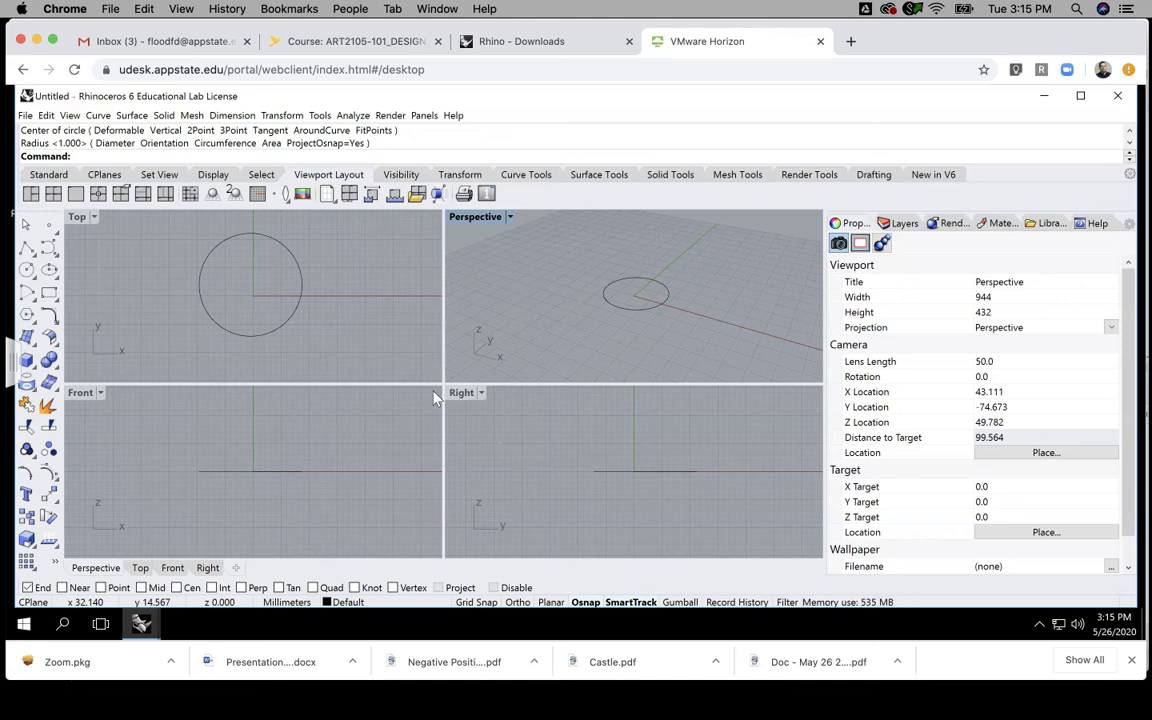
# - Switch back to the Standard tool tab and click into the Top and Perspective viewports
pyautogui.click(48, 175)
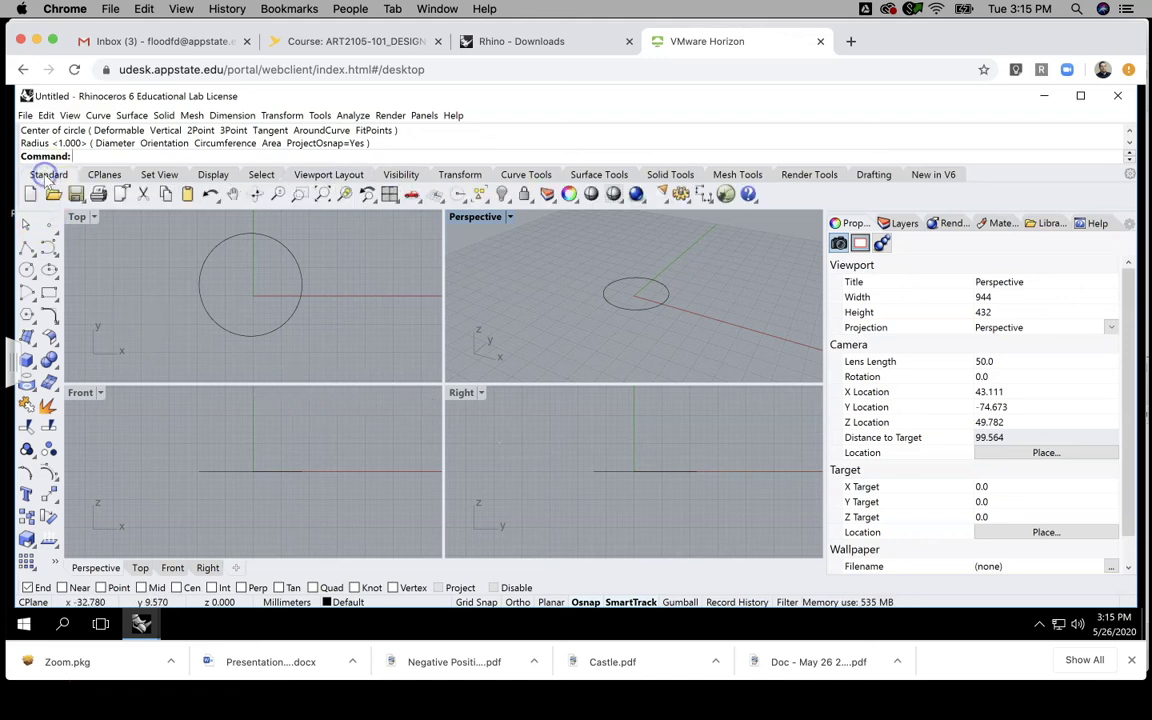
pyautogui.click(400, 324)
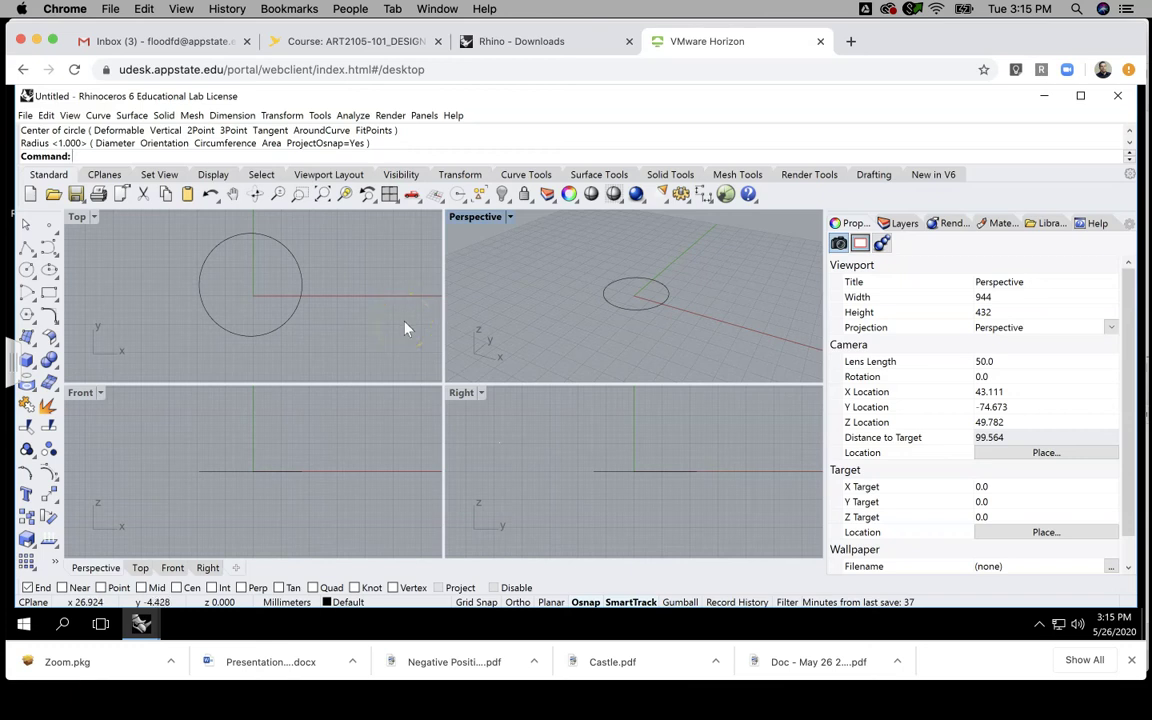
pyautogui.click(488, 268)
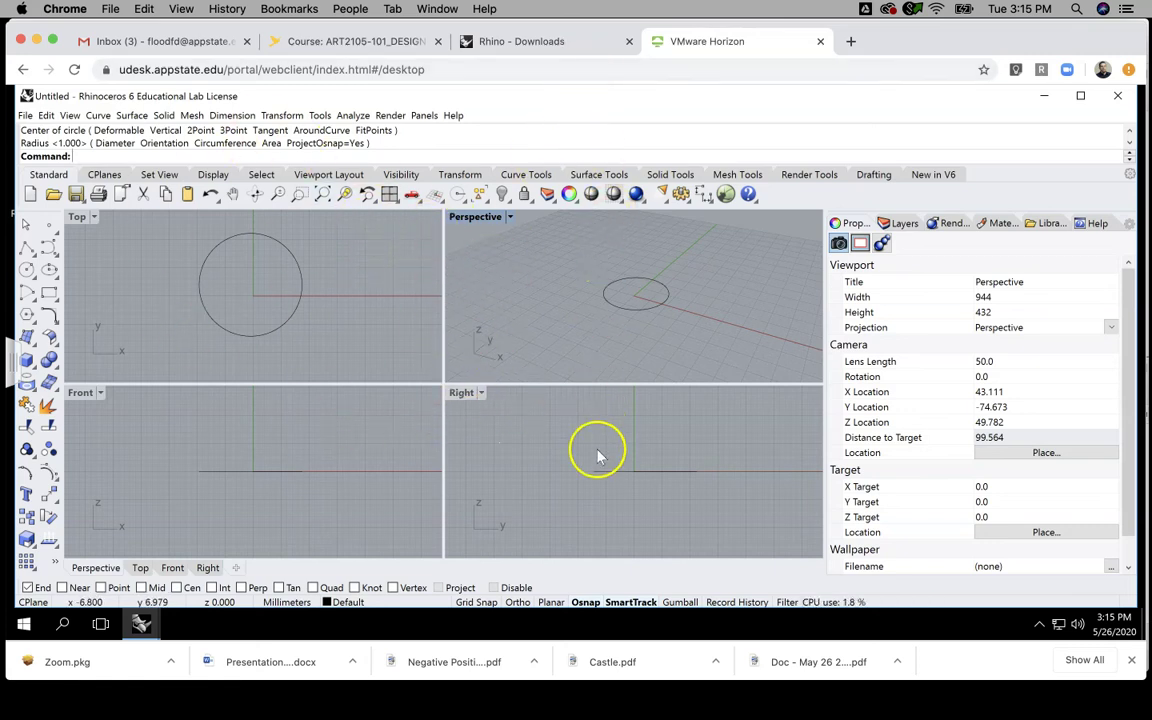
# - Bring the native Mac Rhino 6 window forward from the Dock and scroll down in it
pyautogui.moveTo(365, 712)
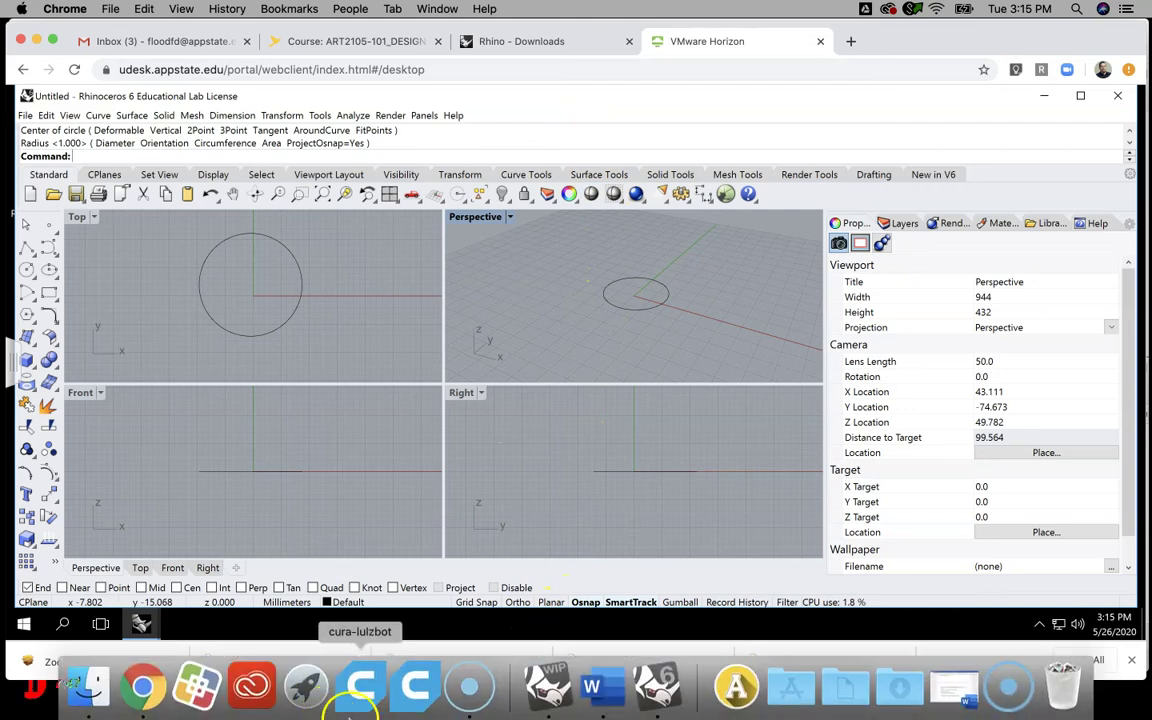
pyautogui.click(672, 706)
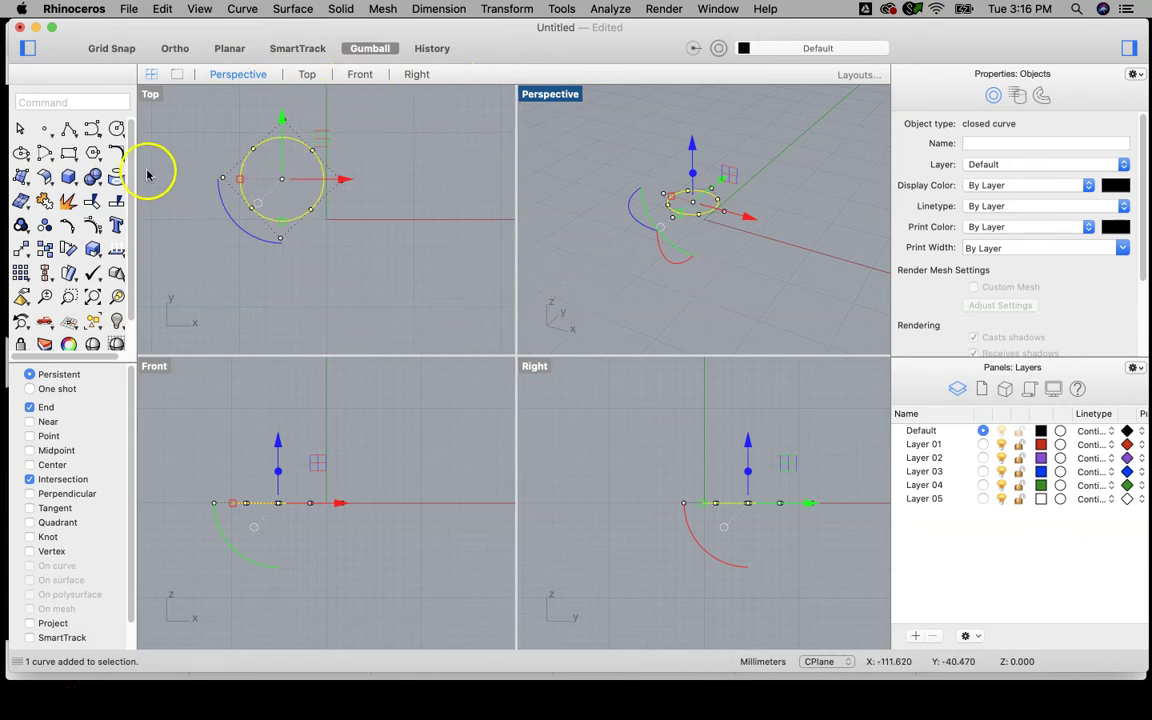
pyautogui.scroll(-2, 125, 172)
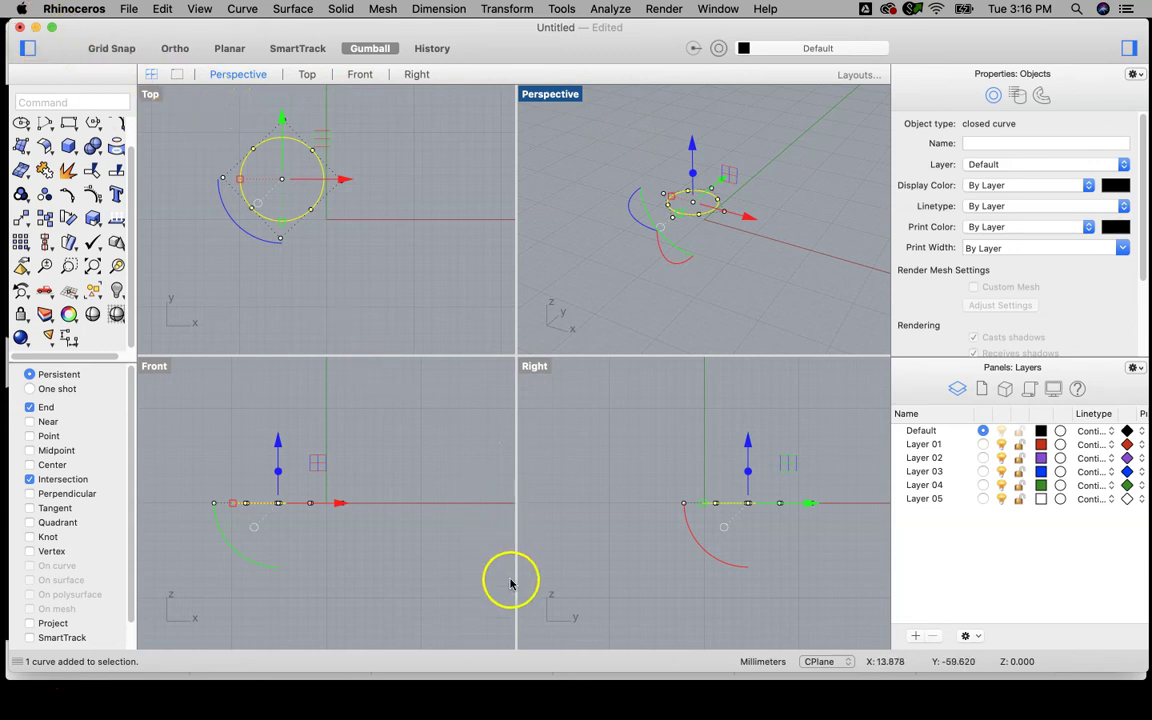
# - Launch Rhino 7 WIP from the Dock and create an empty Untitled millimetre model from the splash window
pyautogui.moveTo(634, 712)
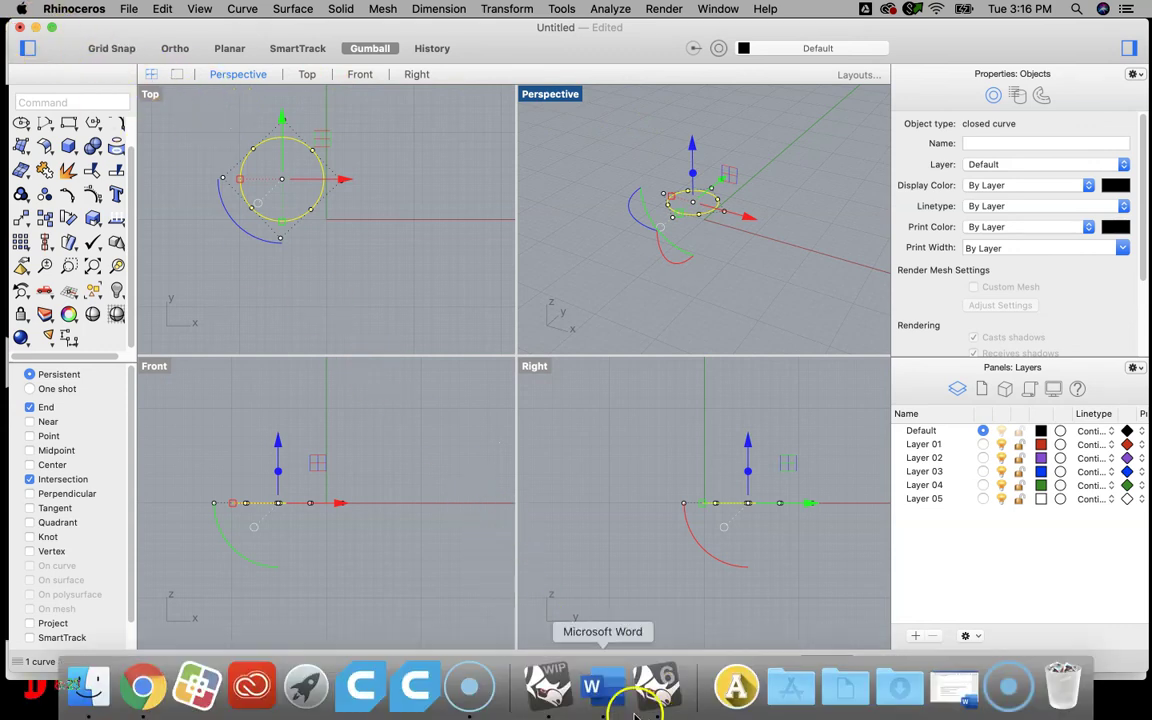
pyautogui.click(548, 686)
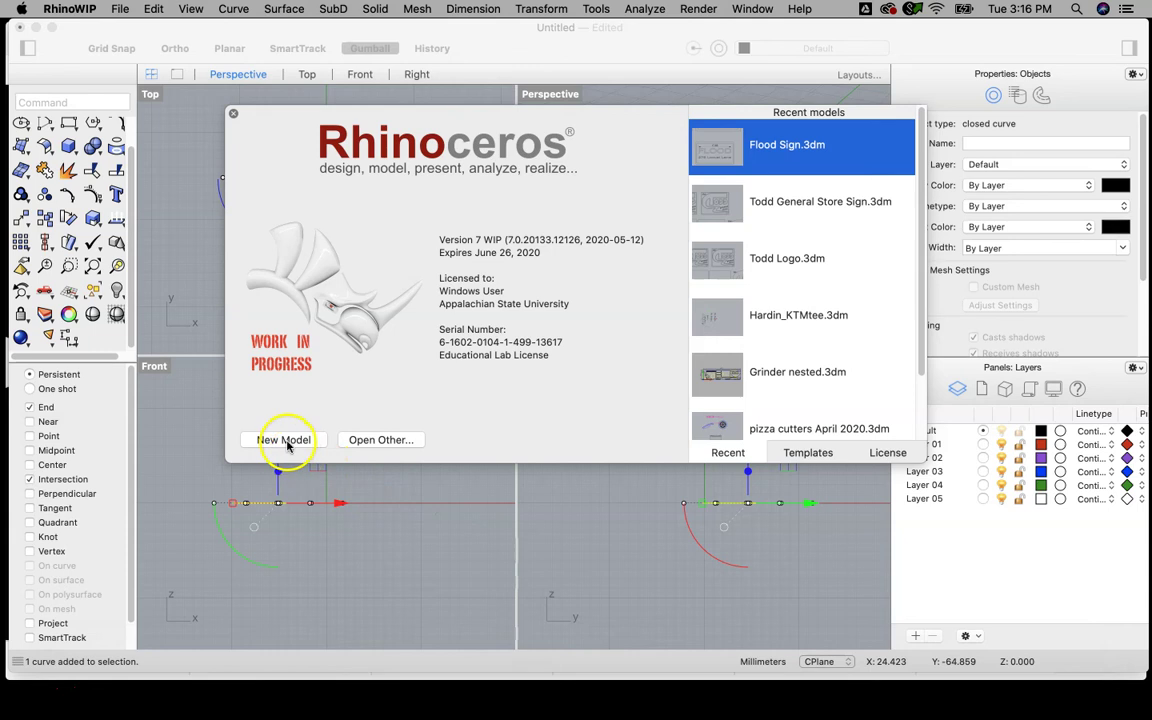
pyautogui.click(285, 440)
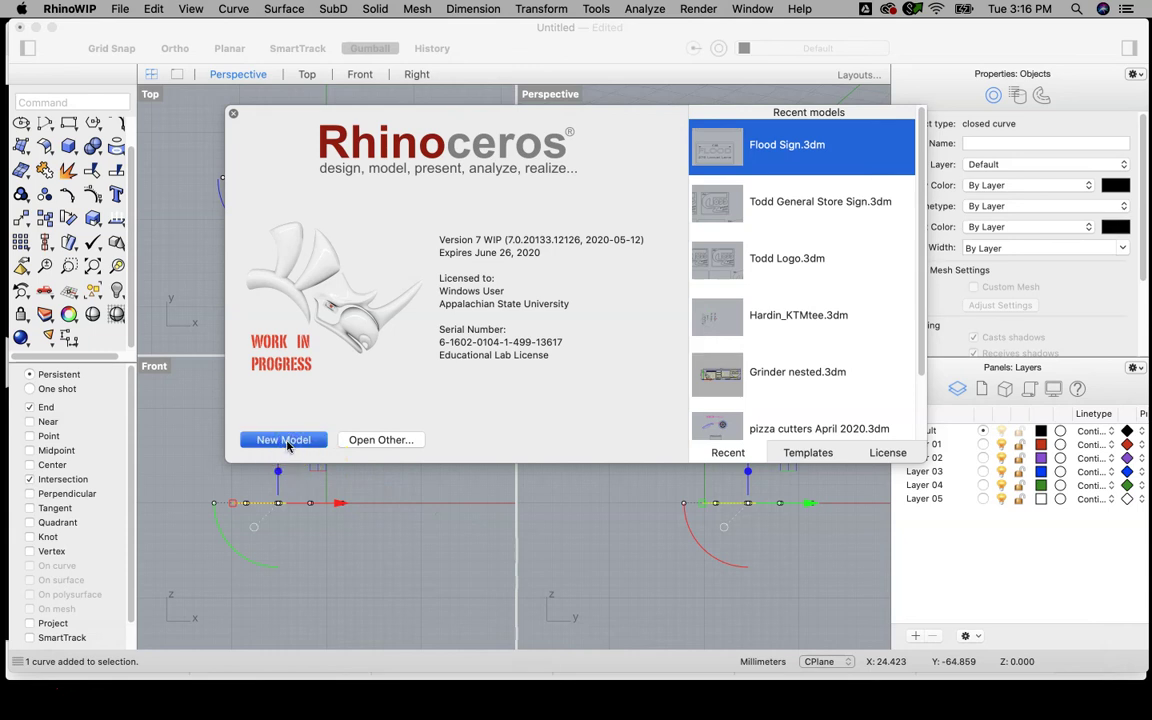
pyautogui.click(288, 444)
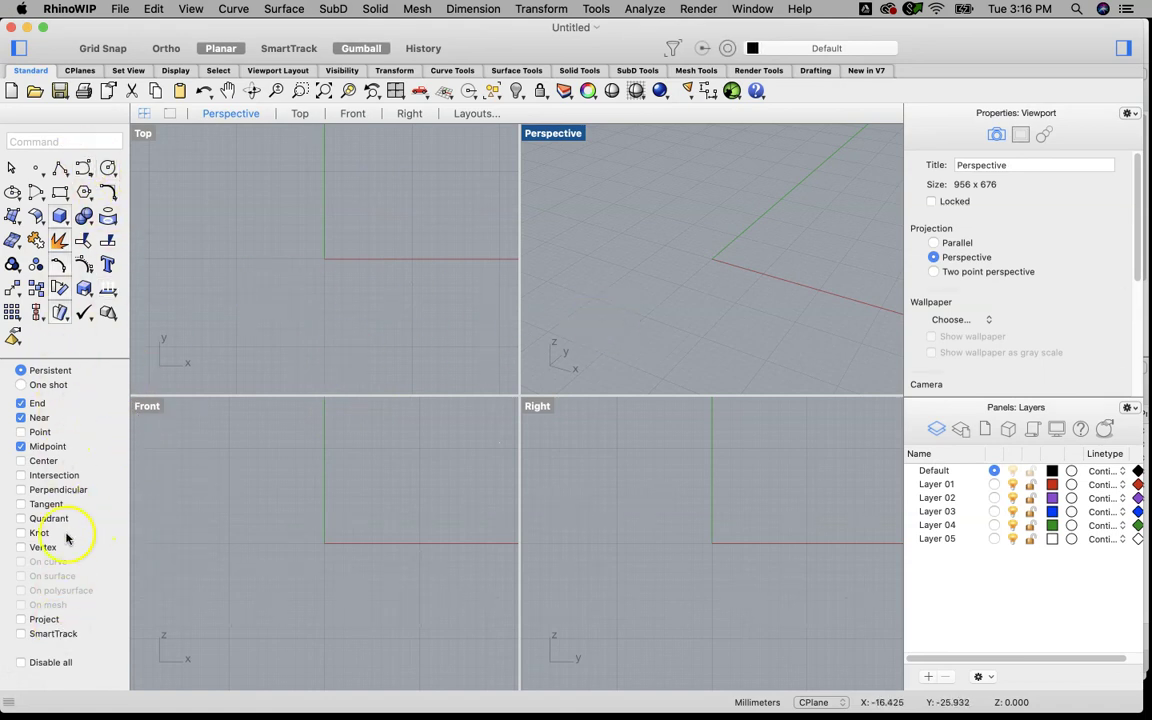
pyautogui.click(25, 141)
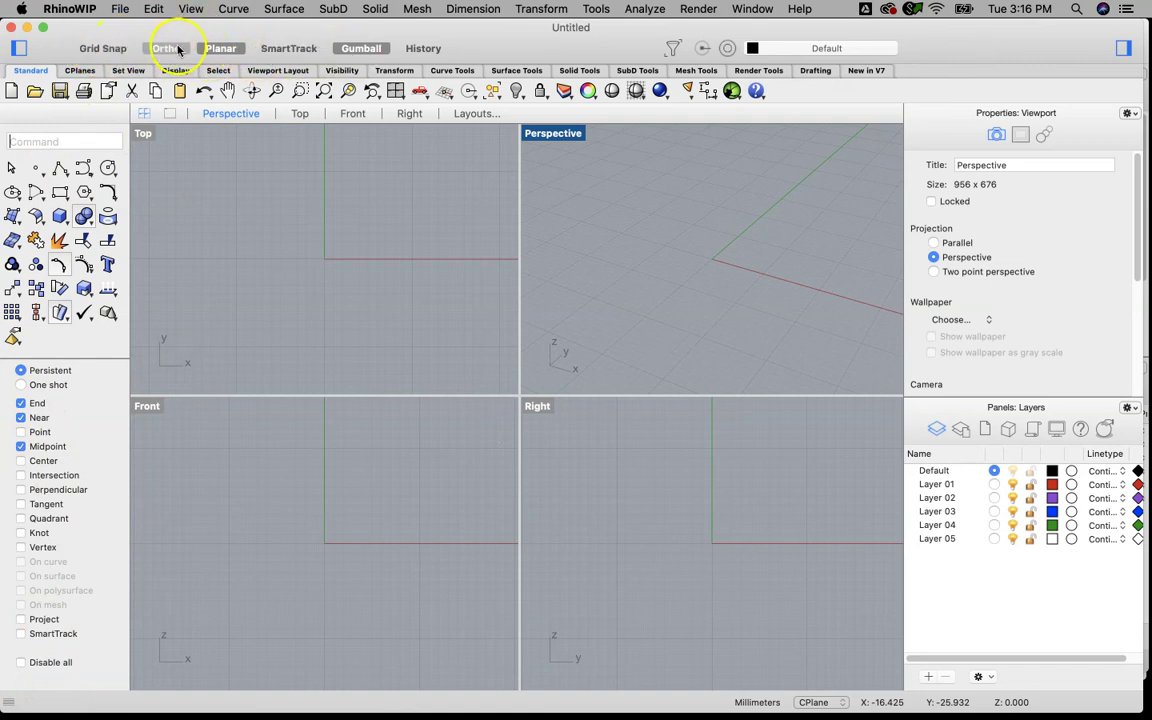
pyautogui.click(316, 48)
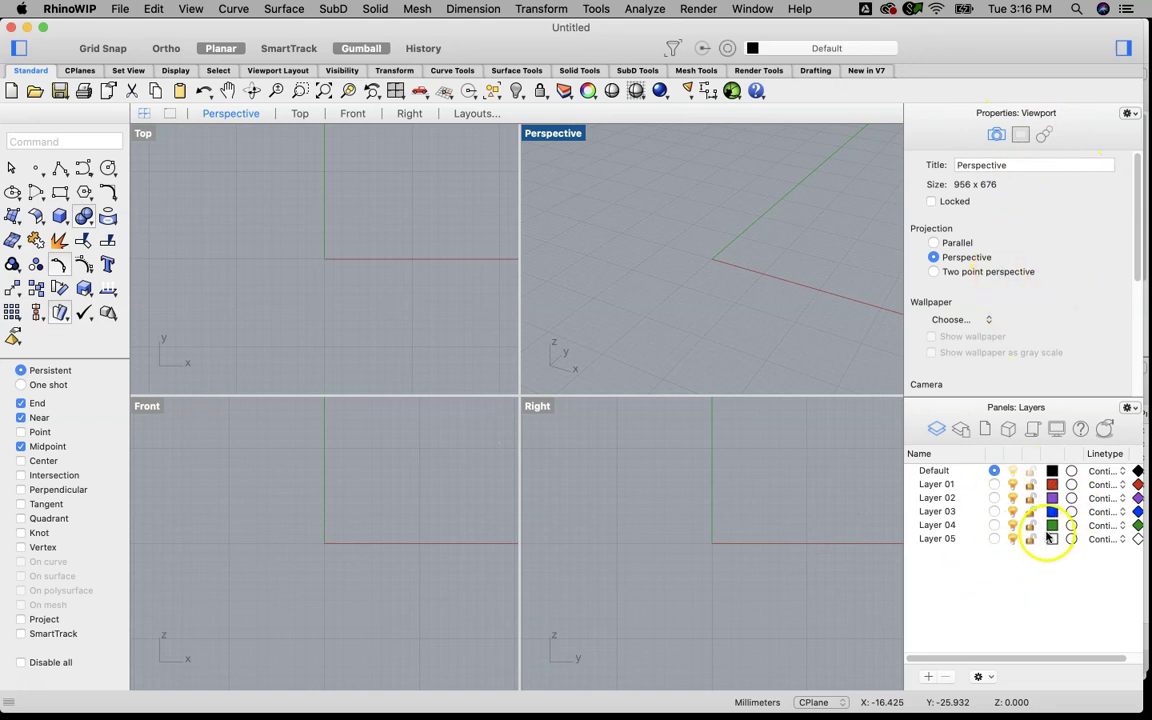
pyautogui.click(79, 71)
pyautogui.click(127, 71)
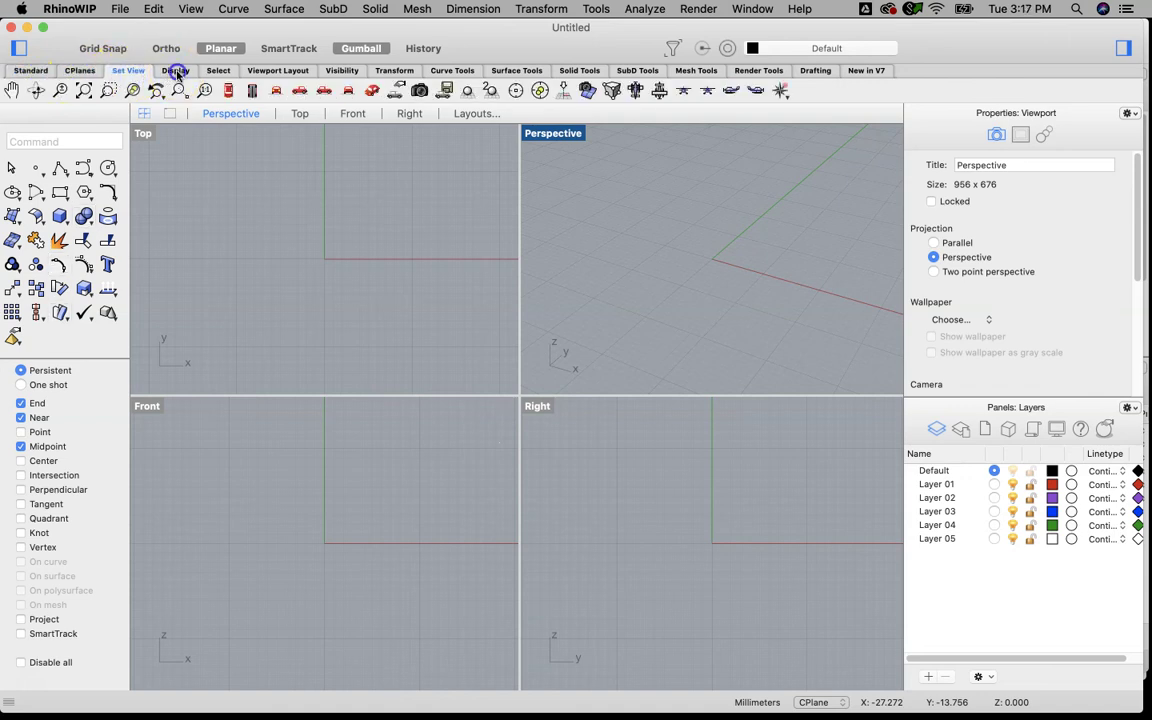
pyautogui.click(175, 71)
pyautogui.click(218, 71)
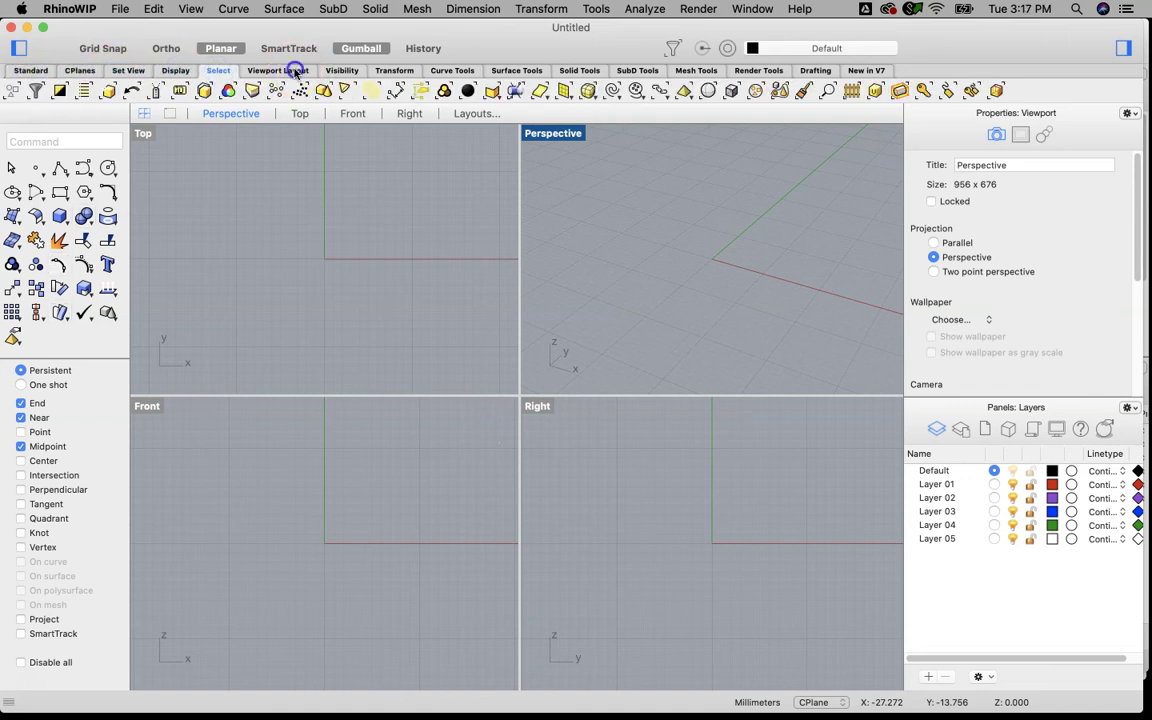
pyautogui.click(282, 71)
pyautogui.click(33, 71)
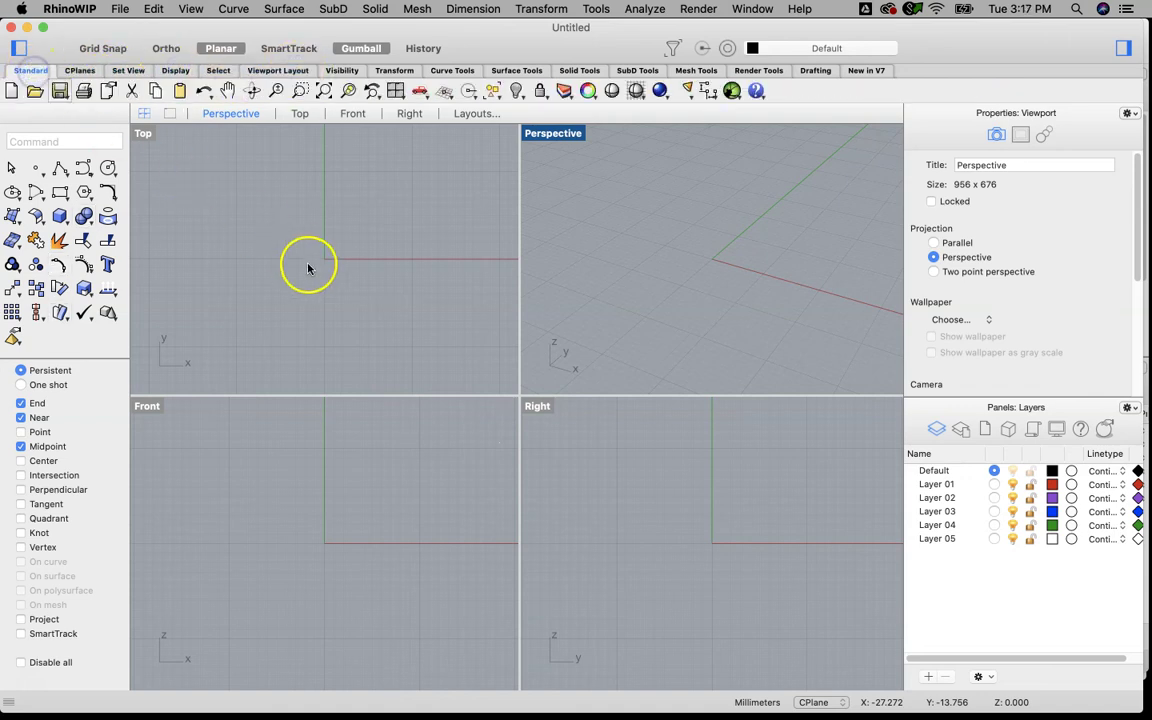